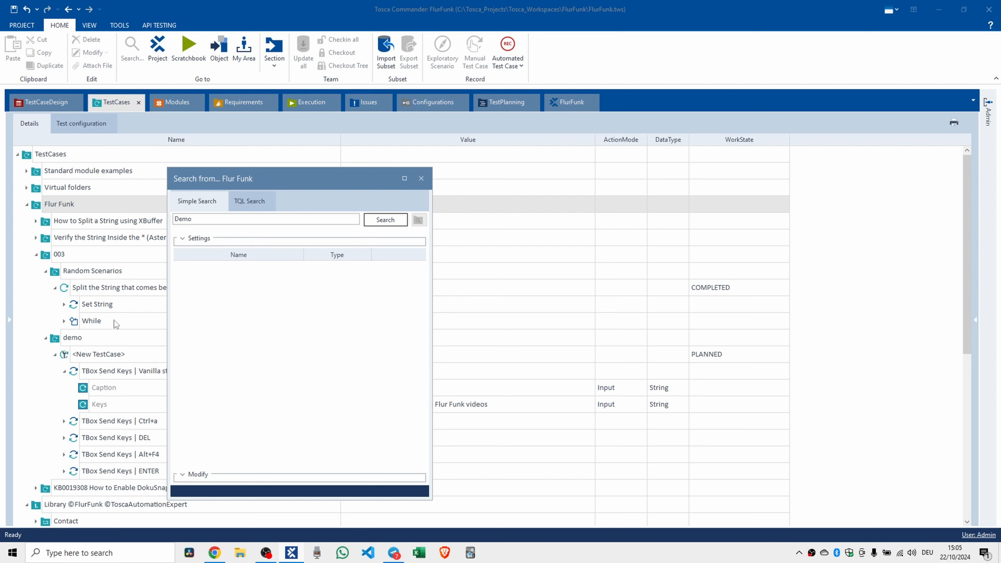
Step: Run a simple search for "demo" from the Flur Funk folder and go to the demo folder found
click(385, 219)
text(demo)
click(375, 220)
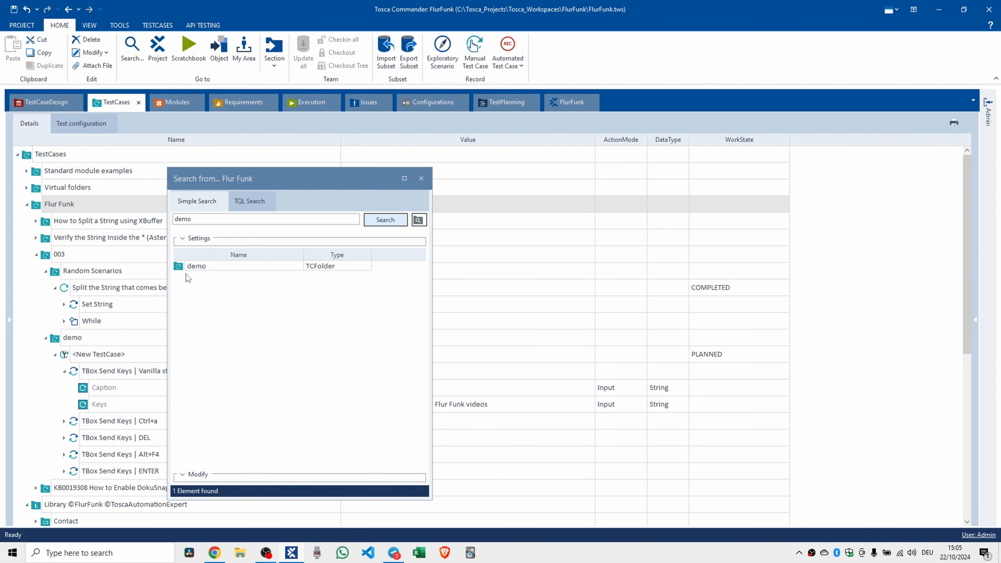
click(181, 267)
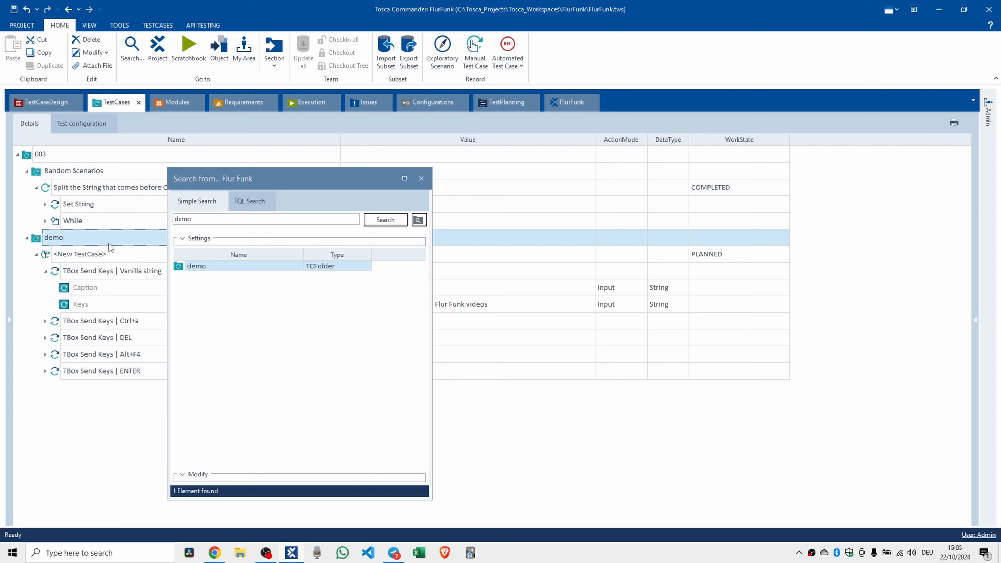
Step: Show the search as a TQL query and examine its parts, including the => operator and the SUBPARTS keyword
click(254, 201)
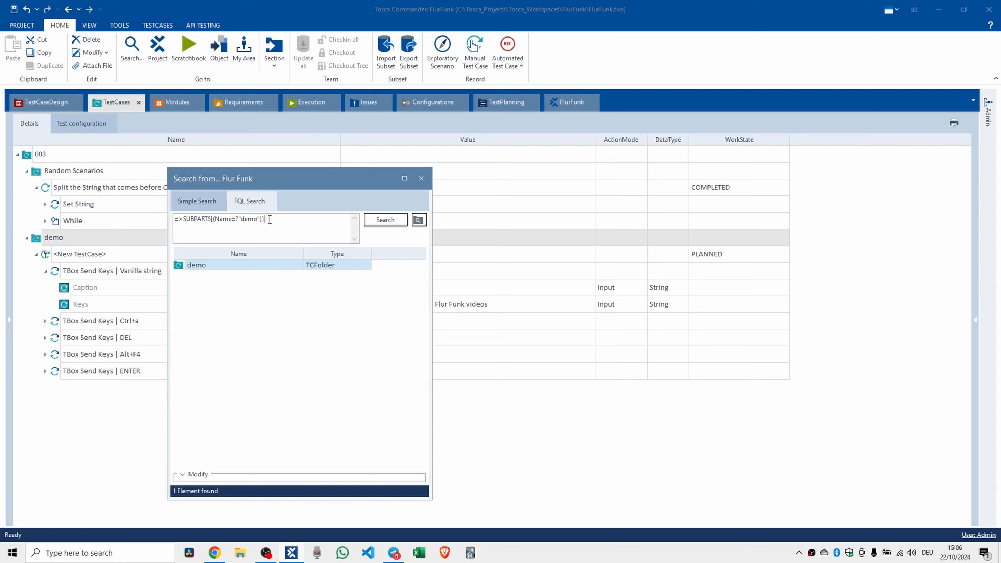
drag(268, 219, 169, 213)
click(277, 223)
mouse_move(185, 218)
mouse_down()
mouse_move(209, 219)
mouse_move(168, 218)
mouse_up()
drag(183, 219, 208, 220)
click(275, 221)
Step: Replace the TQL query with =>SUBPARTS and run it from the Flur Funk folder
key(ctrl+a)
text(=>)
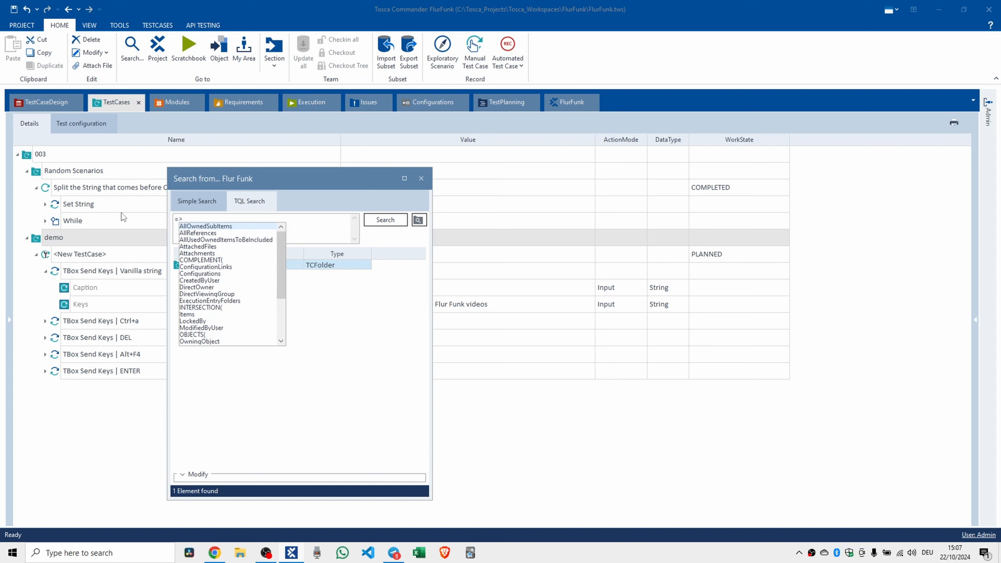
text(sub)
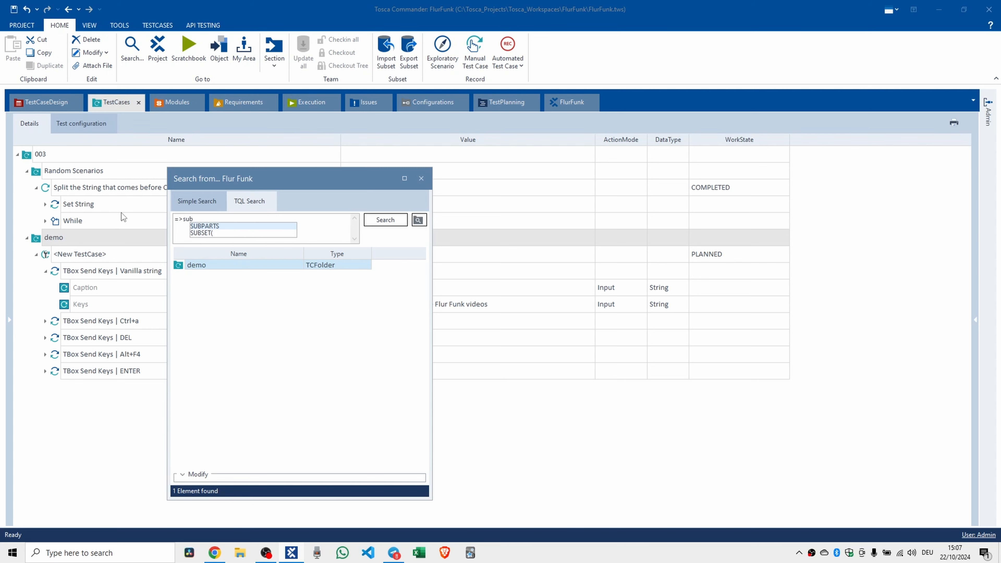
key(Down)
key(Up)
key(Down)
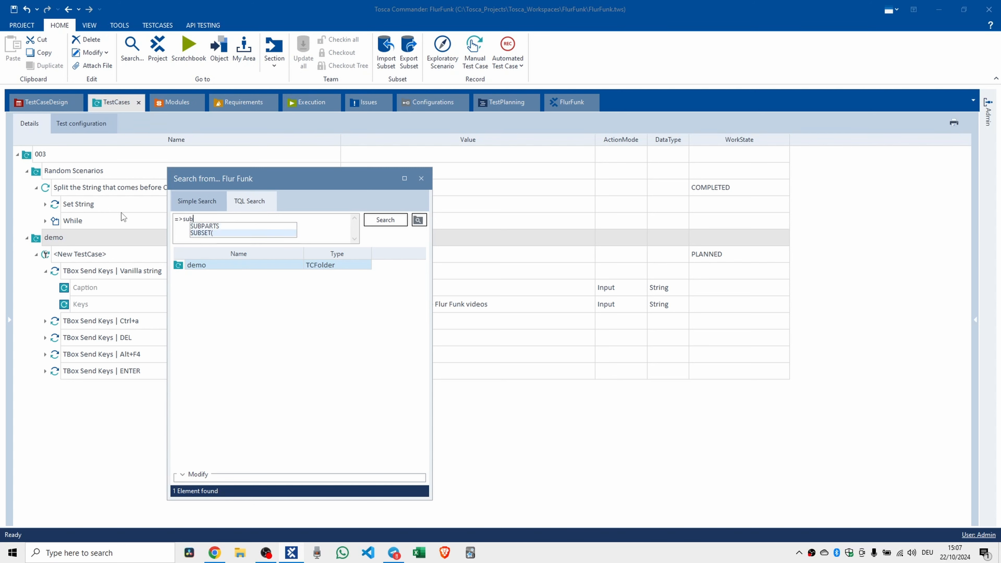
key(Up)
key(Return)
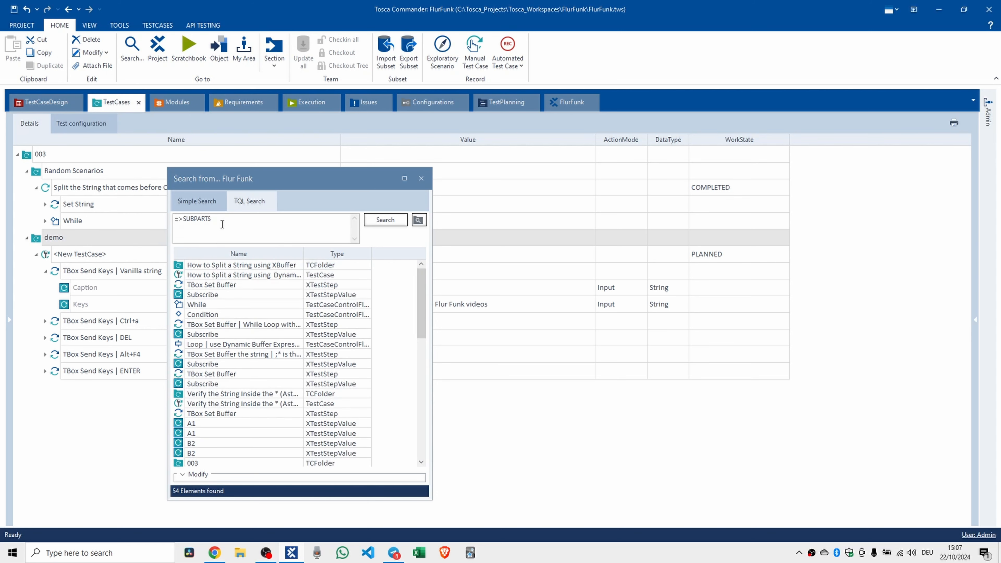
click(244, 219)
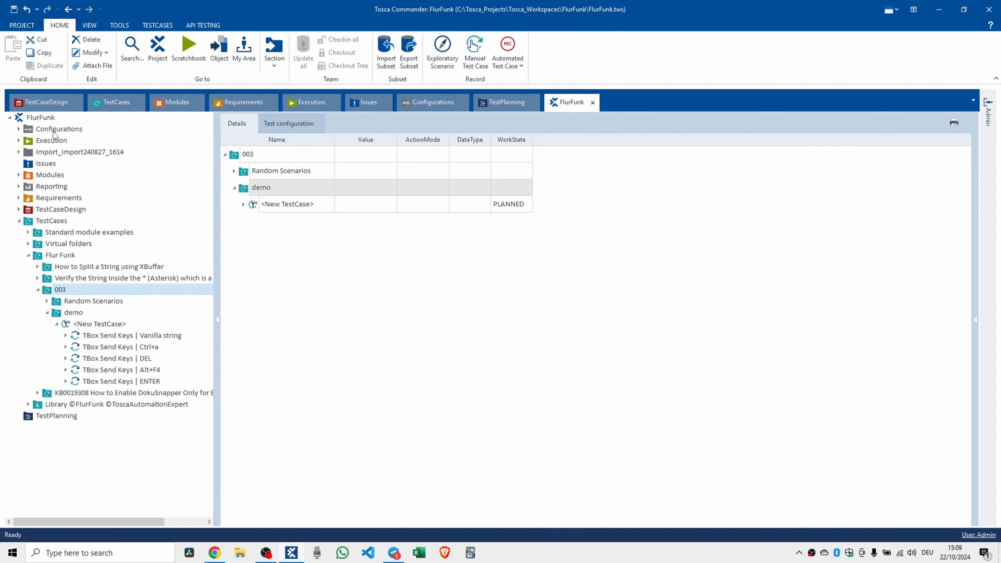
Step: Open a search from the FlurFunk project root and run the TQL query =>SUBPARTS
click(39, 118)
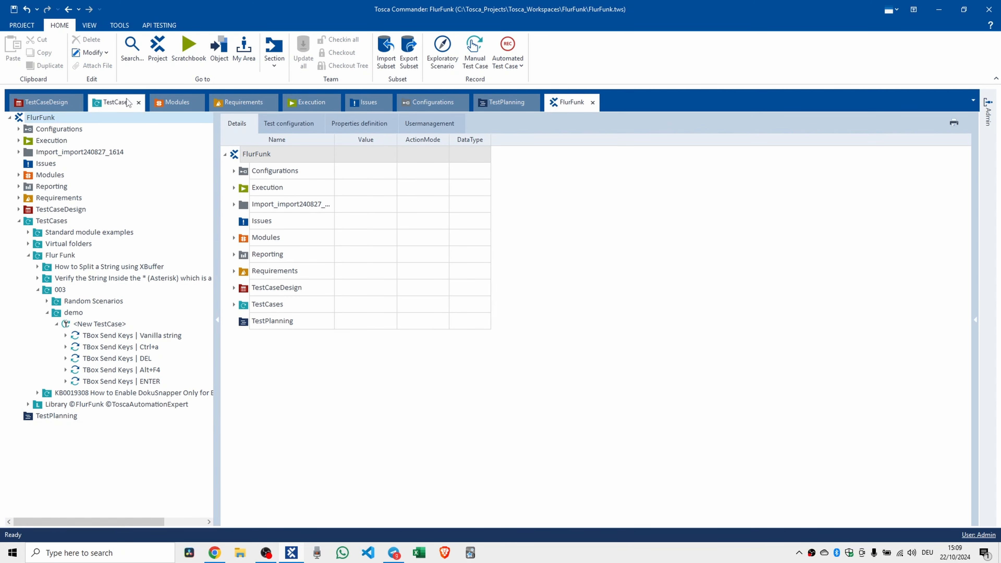
click(132, 49)
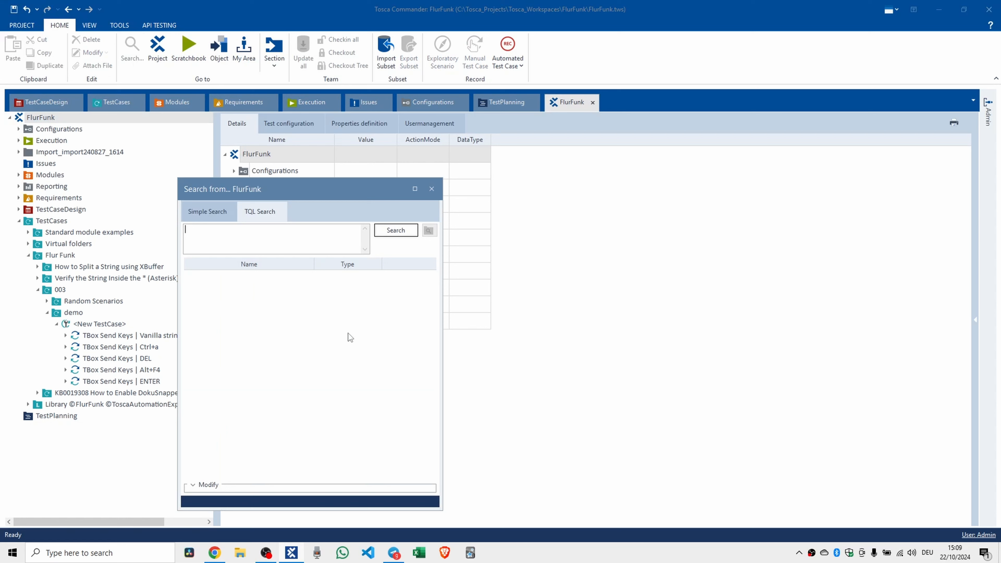
text(=>)
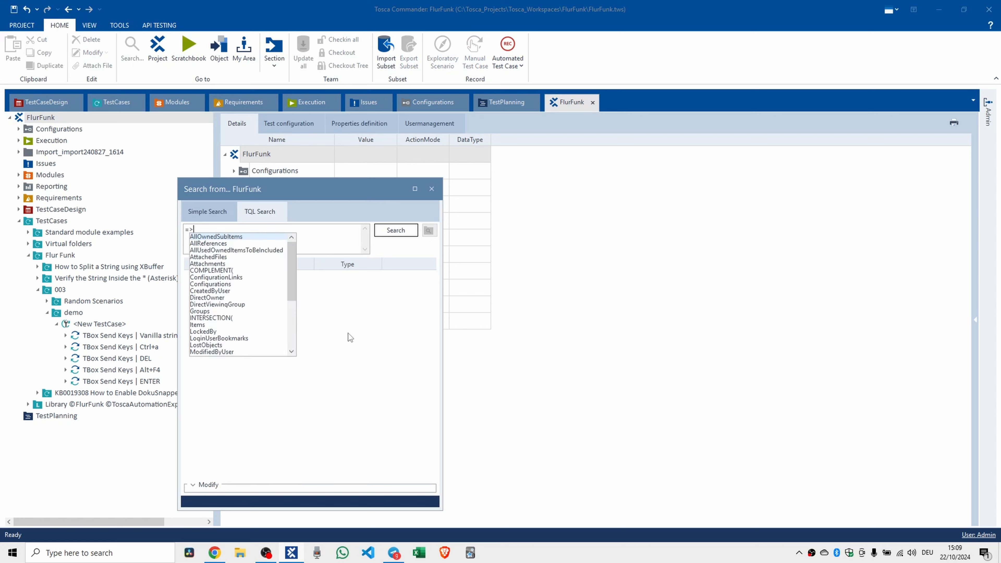
text(subpar)
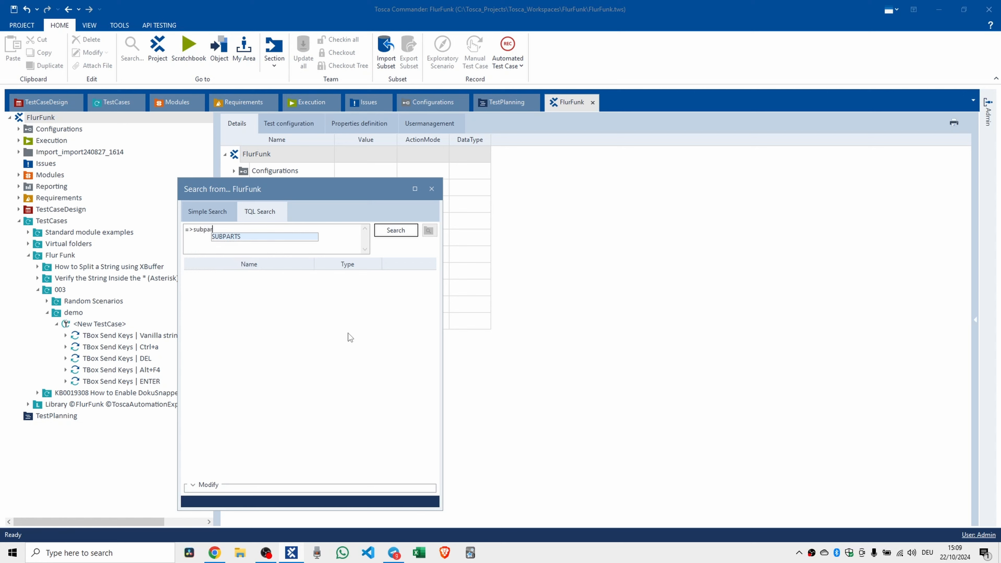
key(Return)
key(Return)
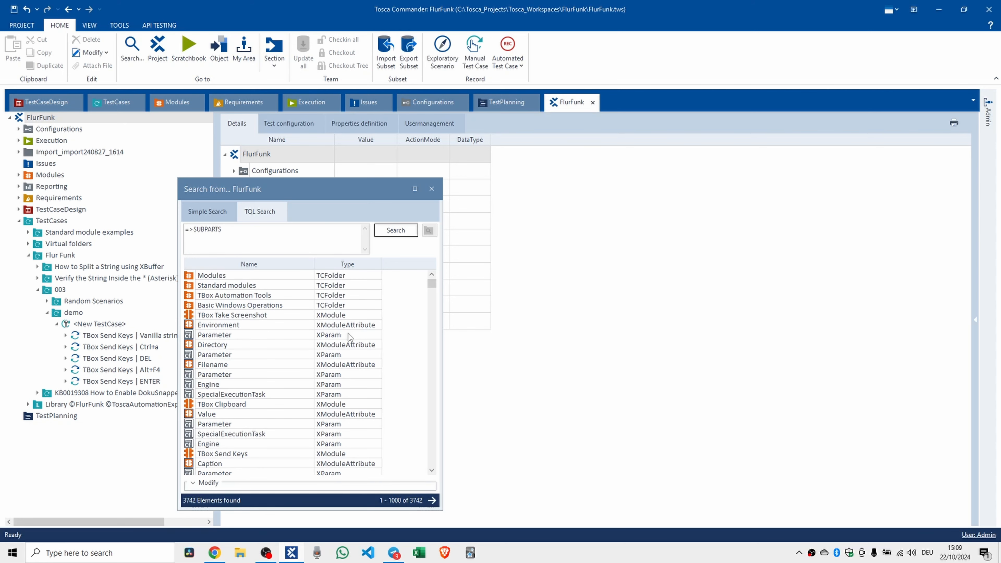
Step: Restrict the query to modules by extending it to =>SUBPARTS:XModule, and run it
click(253, 229)
text(:)
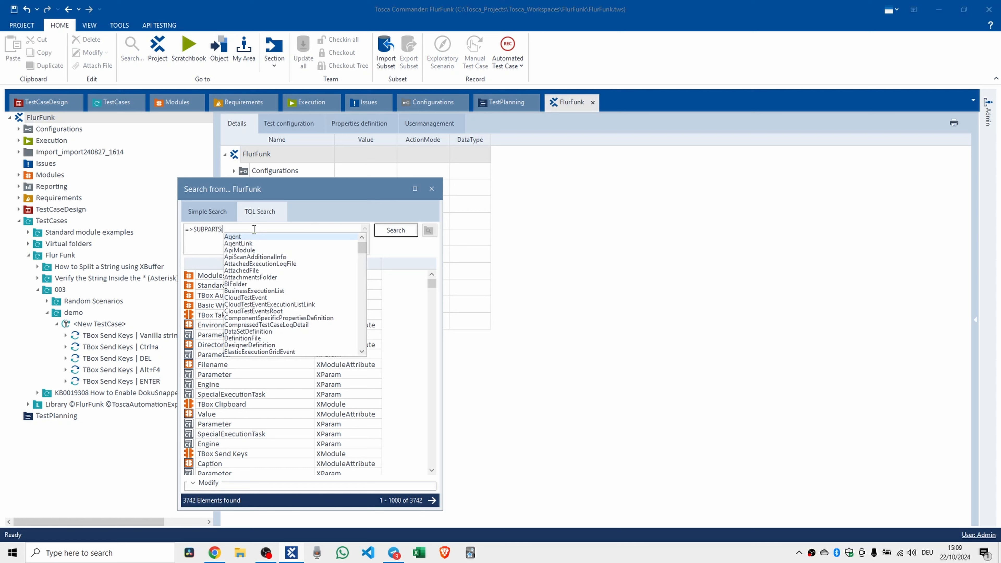
text(X)
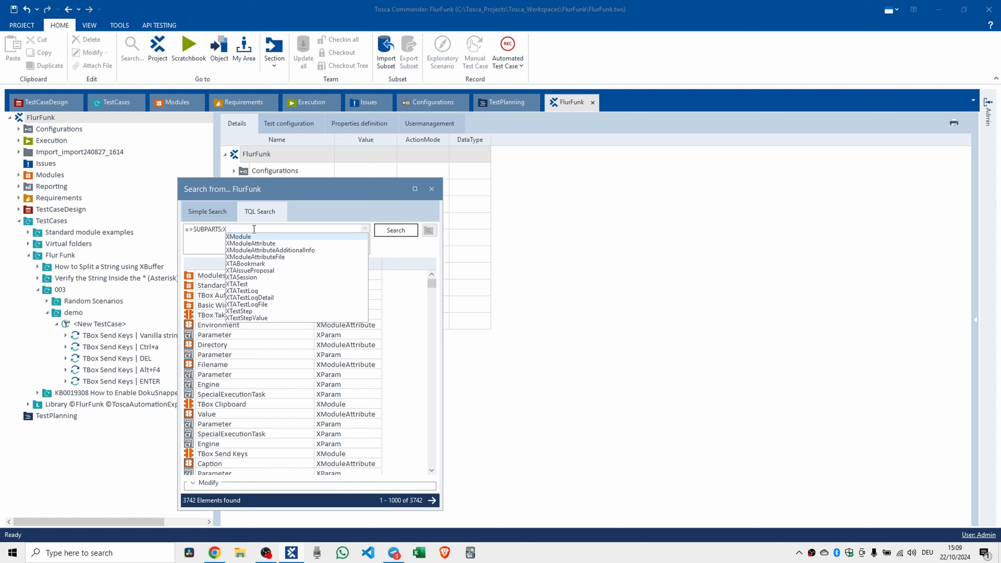
key(Return)
key(Return)
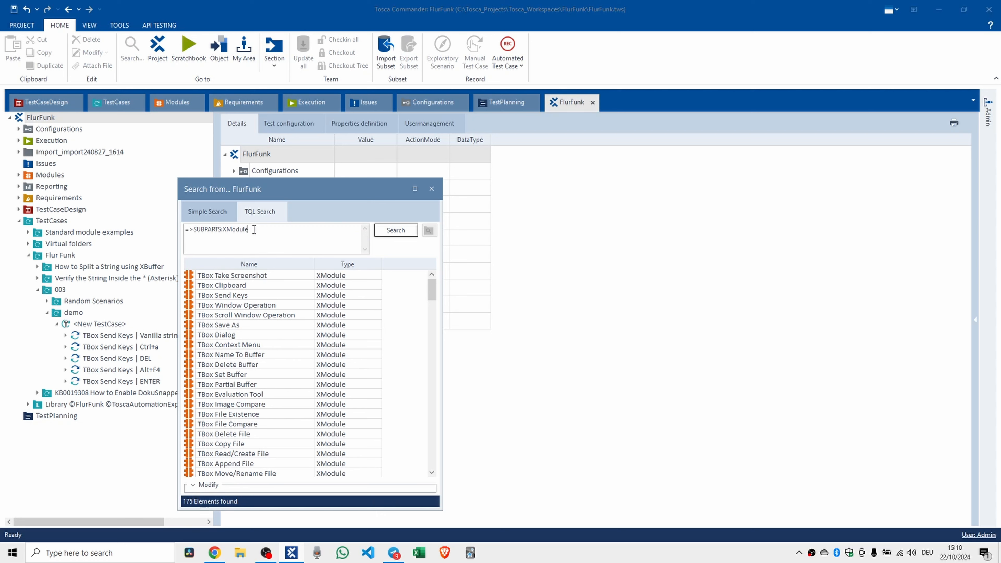
Step: Add the condition [Name=="TBox Send Keys"] to the XModule query and run the search
text(["")
key(Left)
key(Left)
text(Name==)
key(Right)
text(TBox Send Keys)
click(395, 231)
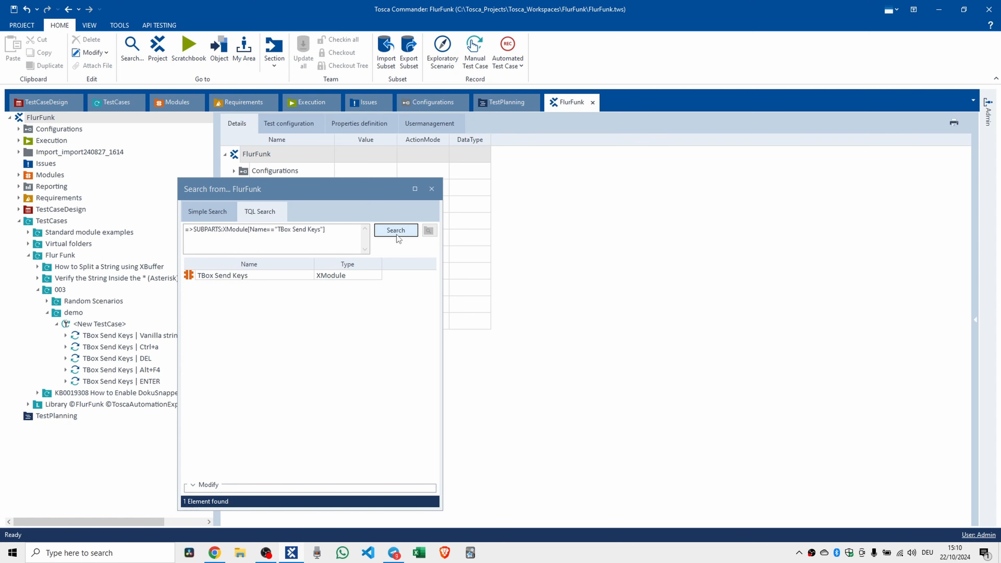
Step: Append ->TestSteps to the query to search for the test steps that use the TBox Send Keys module
click(334, 228)
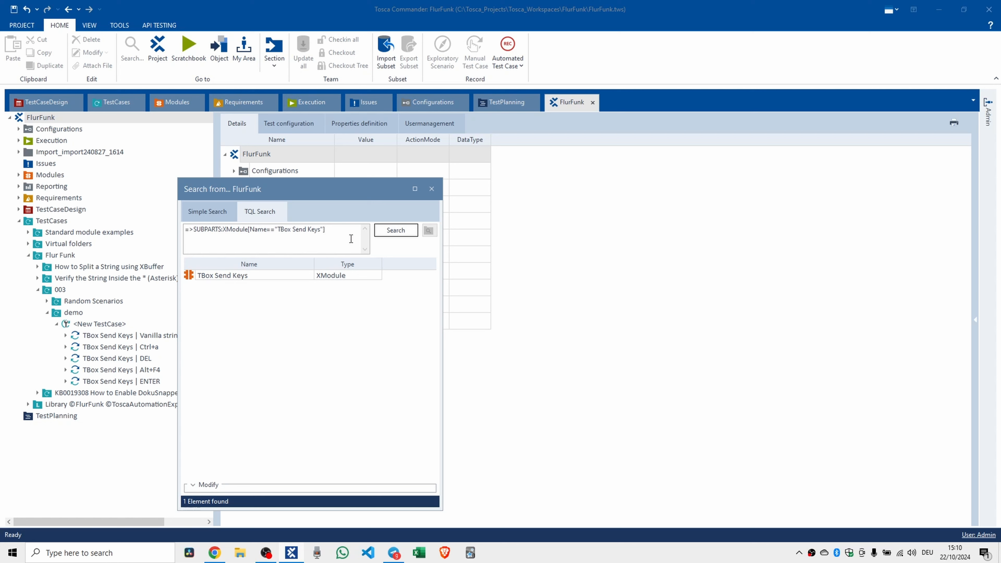
text(>)
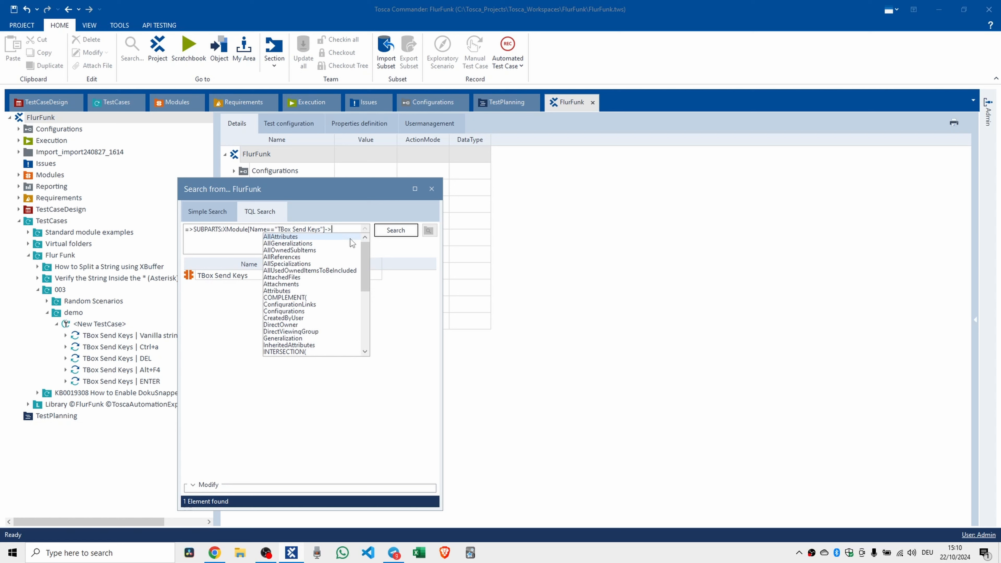
text(TestSteps)
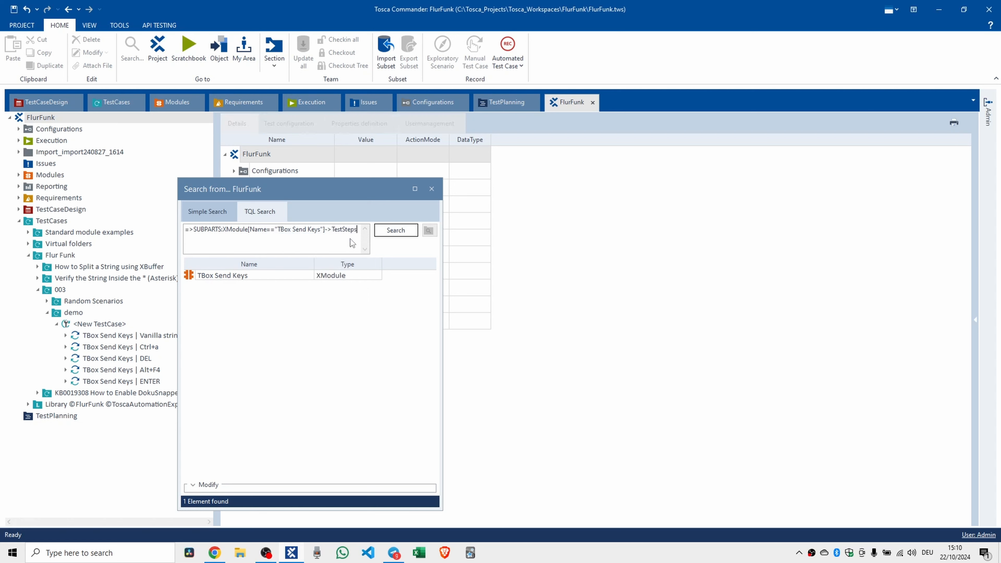
key(Return)
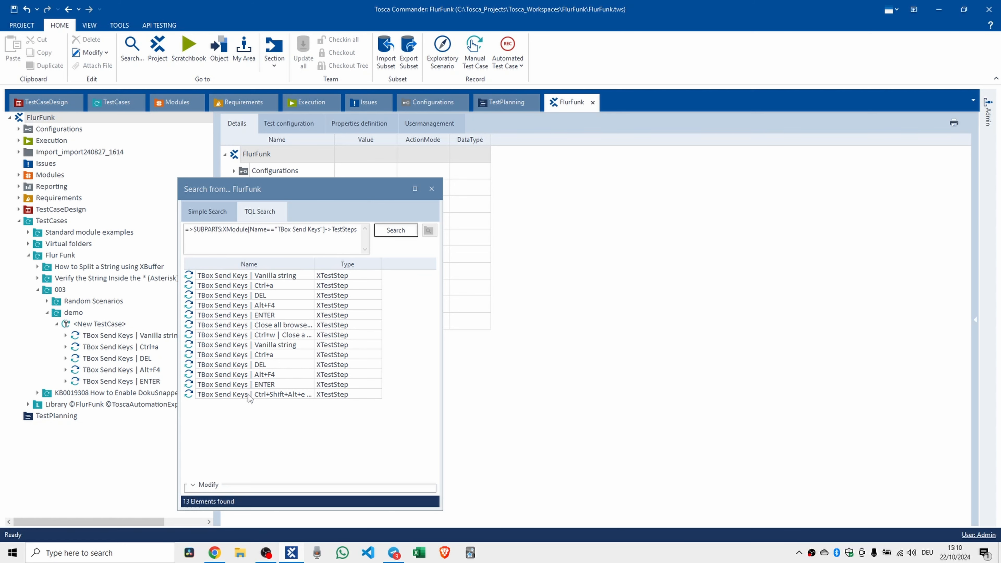
Step: Move the search window clear of the project details and widen the results' Name column to fit the test step names
drag(319, 197, 721, 169)
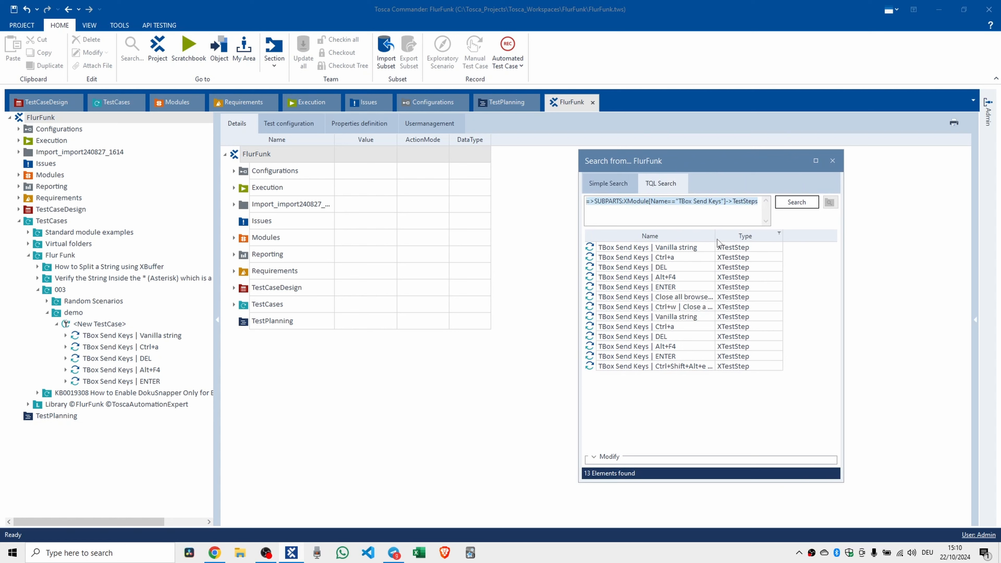
drag(712, 233, 757, 233)
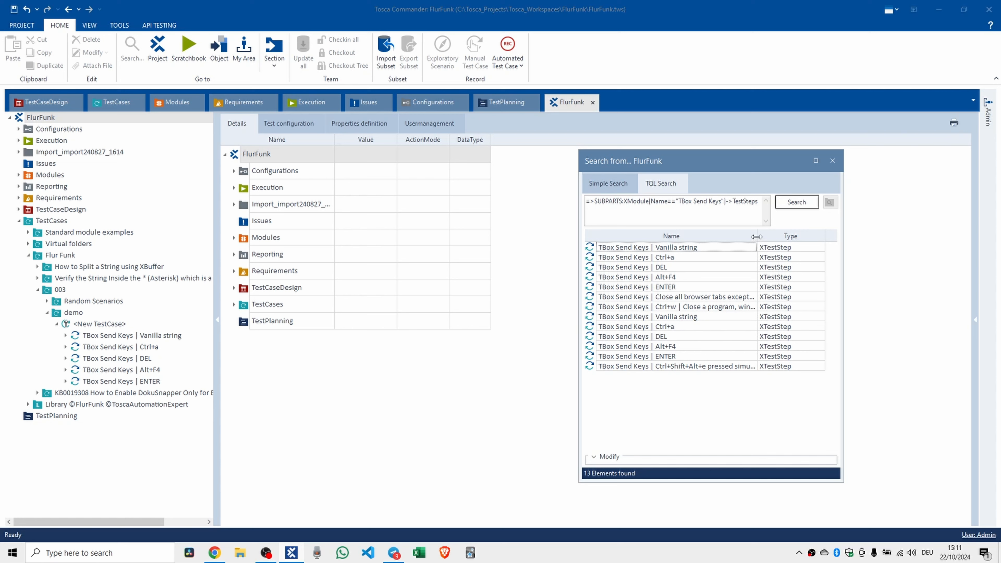
drag(757, 236, 797, 236)
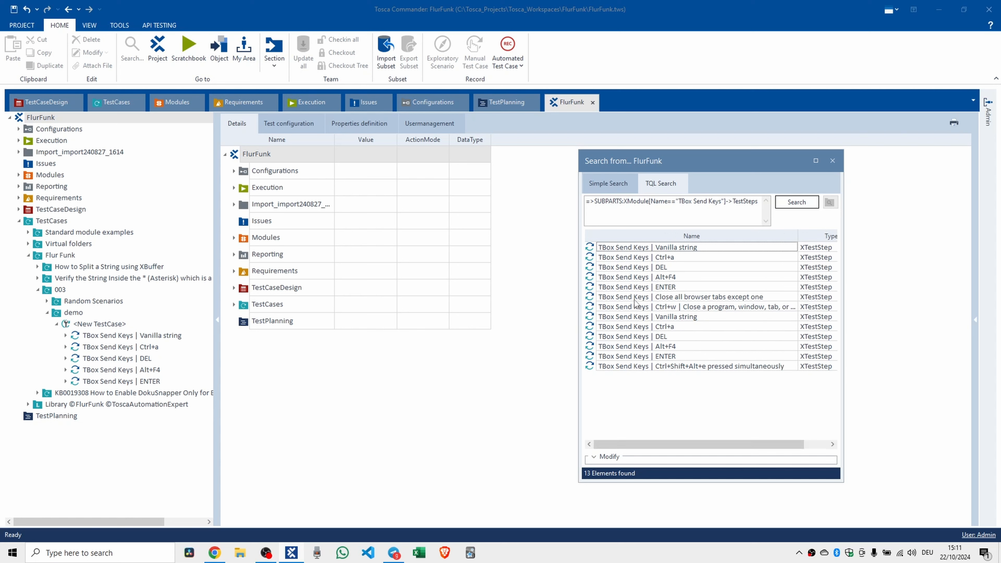
Step: Go to the "Close all browser tabs except one" test step and examine its values, Business Parameters and parent library, widening the detail columns
click(594, 297)
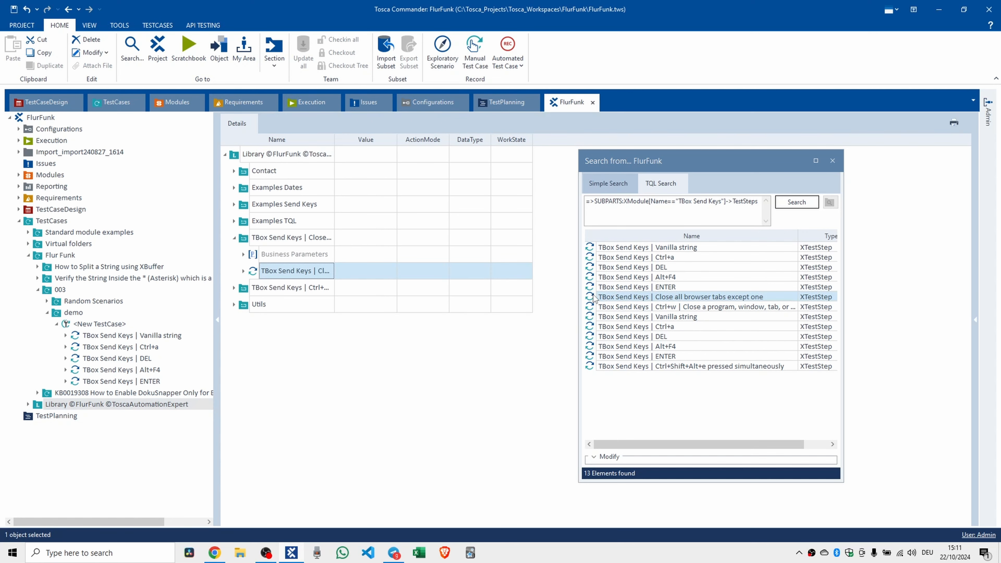
click(243, 271)
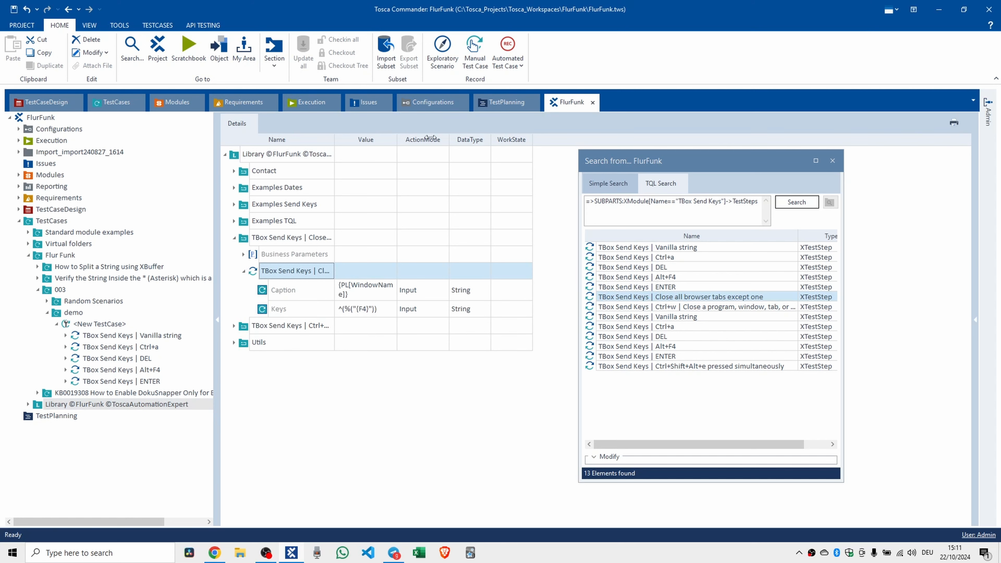
drag(429, 137, 470, 137)
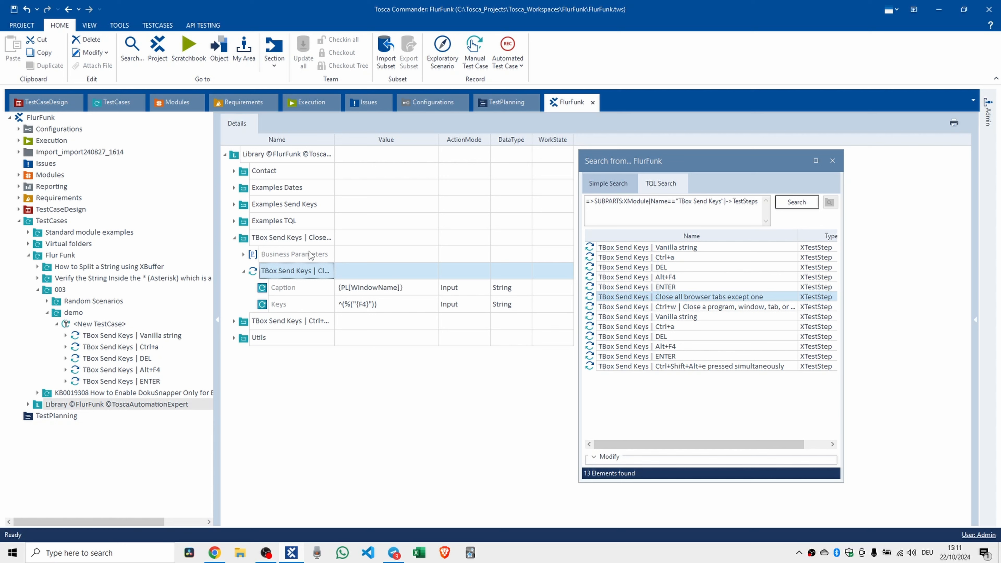
drag(334, 138, 421, 138)
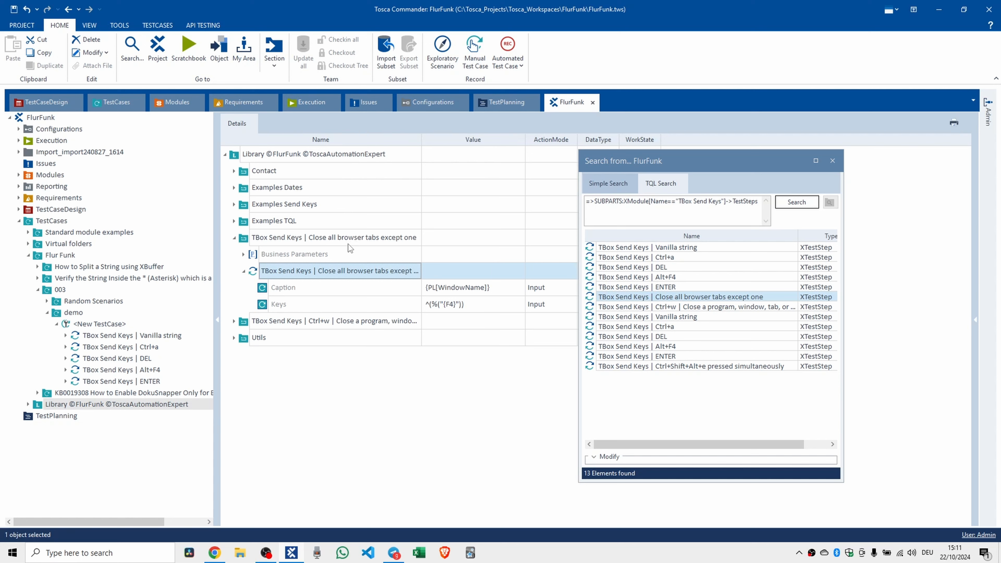
click(243, 255)
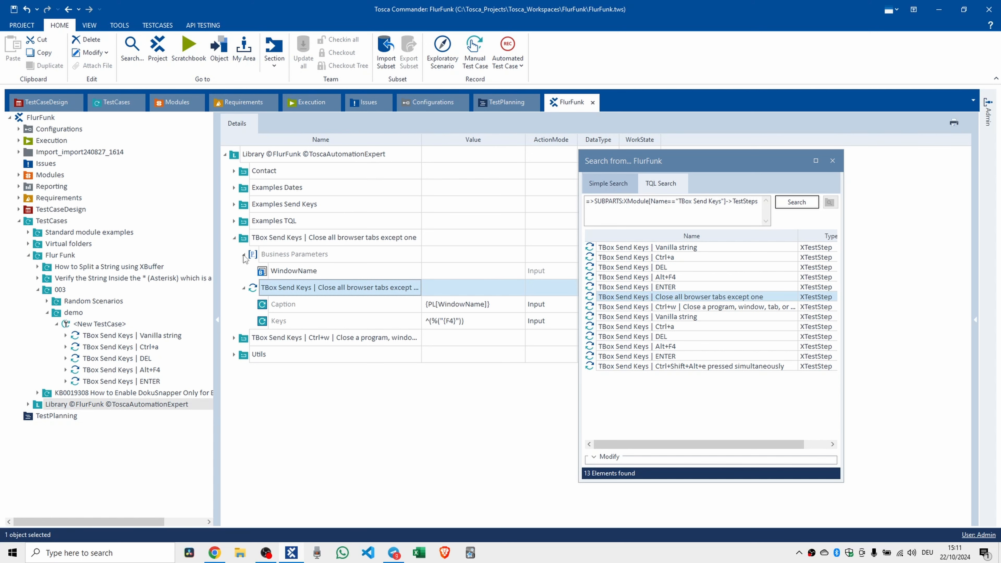
click(262, 274)
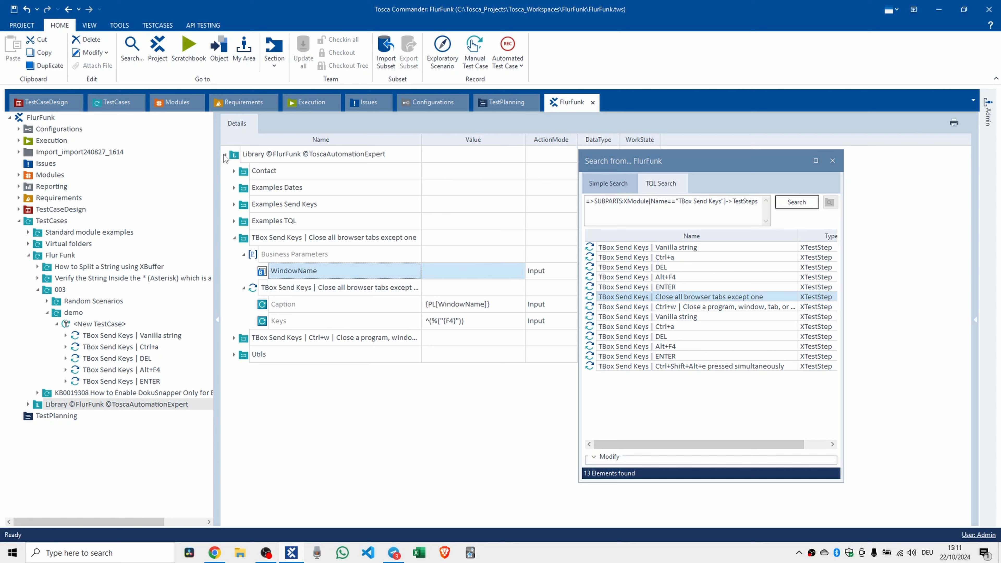
click(237, 154)
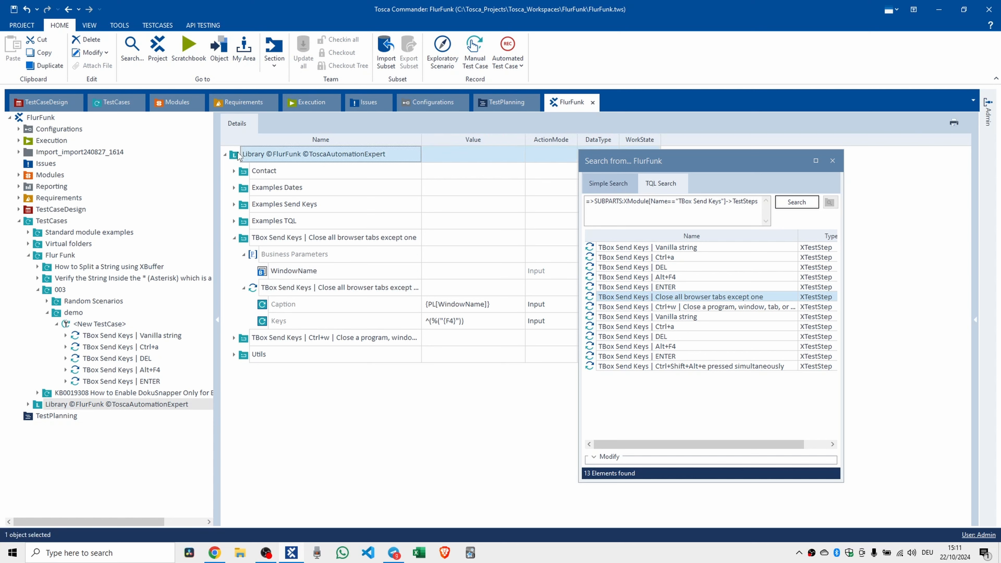
Step: Append =>SUPERPART to the query after TestSteps and run it to search for the parent objects
click(759, 202)
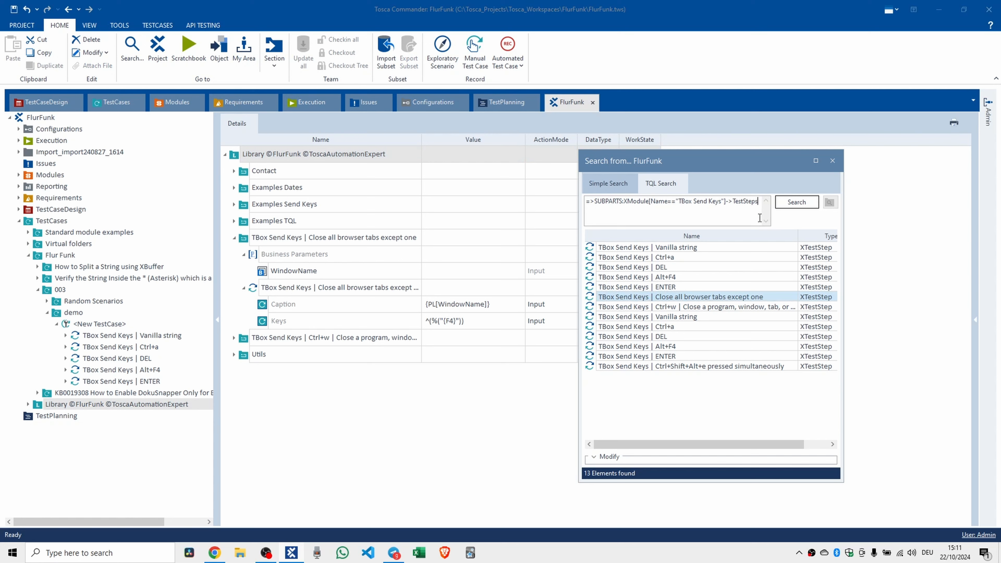
text(=>)
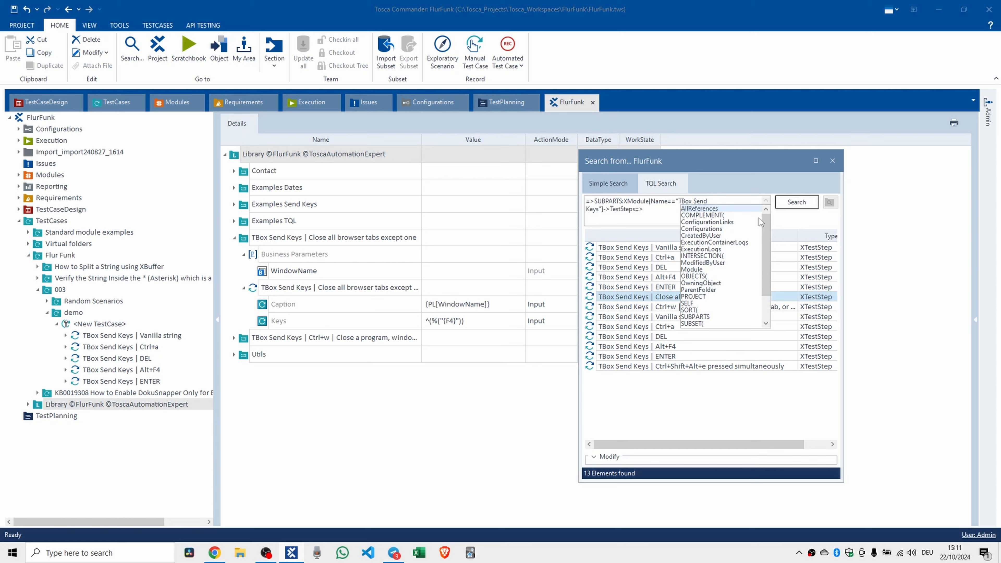
text(super)
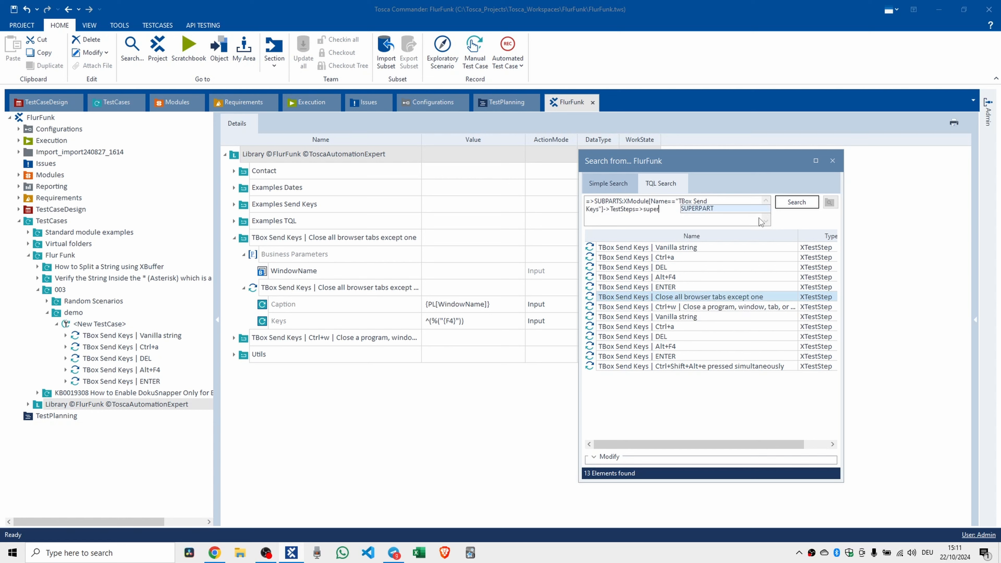
key(Return)
key(Return)
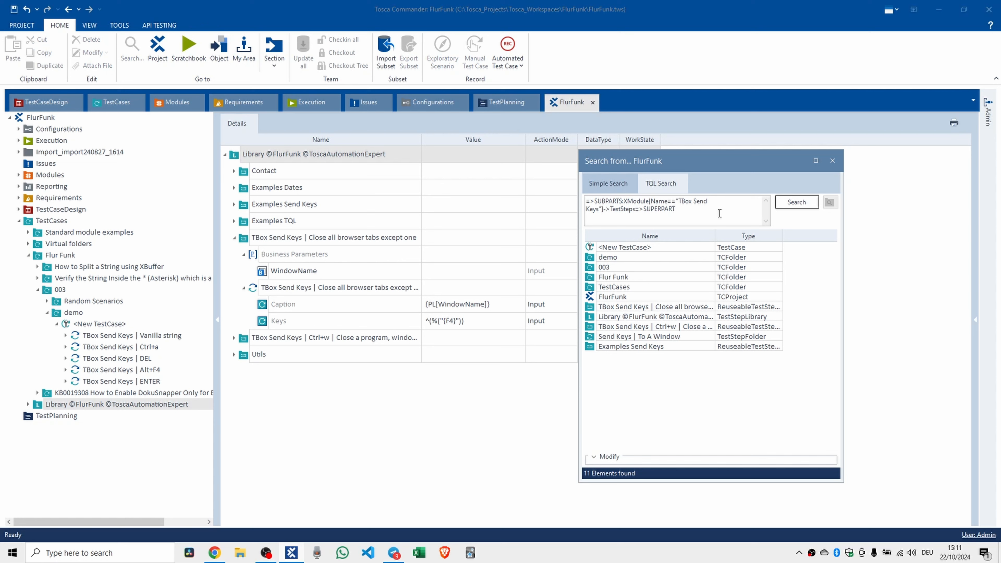
Step: Append :TestCase to the query after SUPERPART and run it to restrict the search to parent test cases
text(:te)
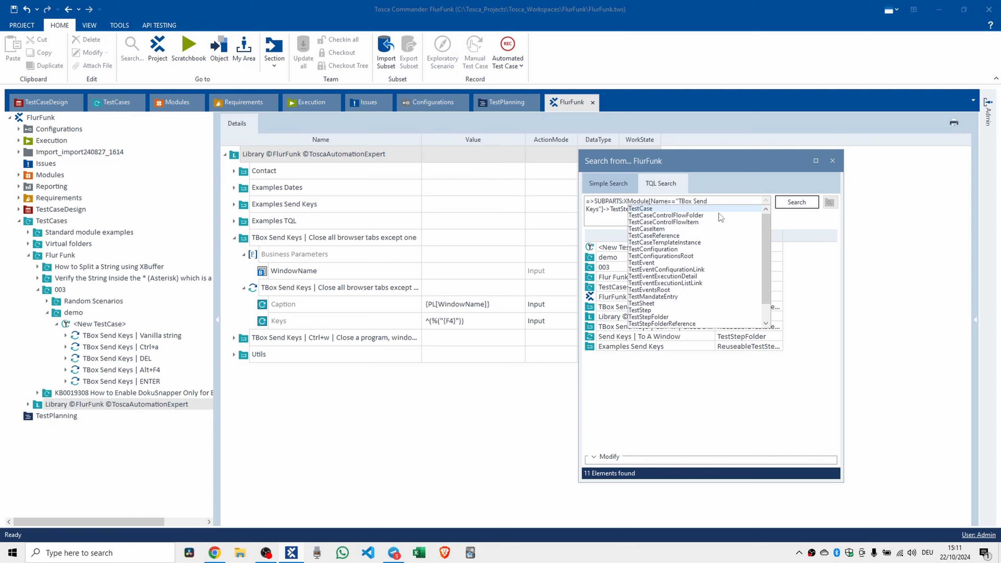
key(Return)
key(Return)
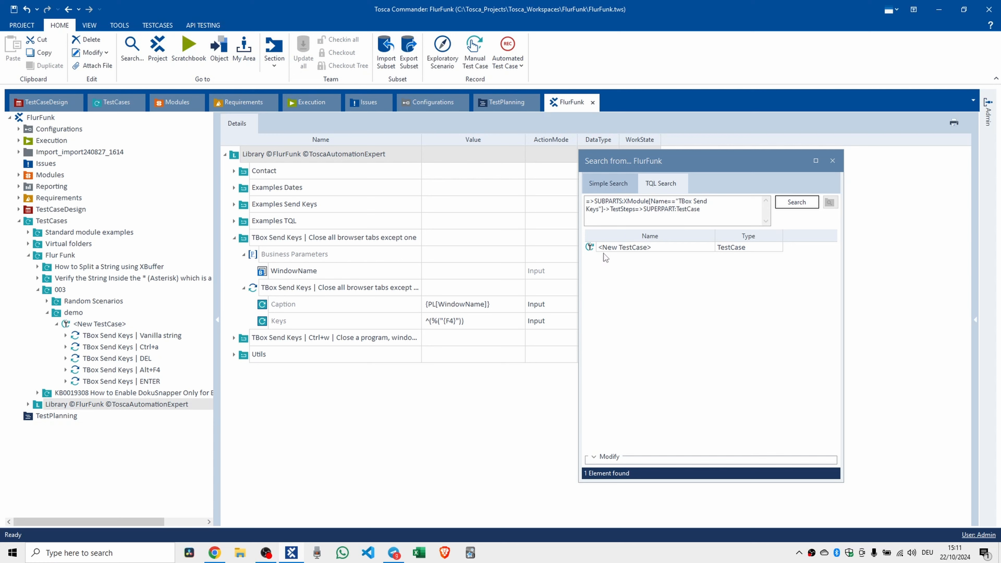
Step: Go to the found test case and examine the values of its Vanilla string, Ctrl+a and DEL test steps
double_click(591, 248)
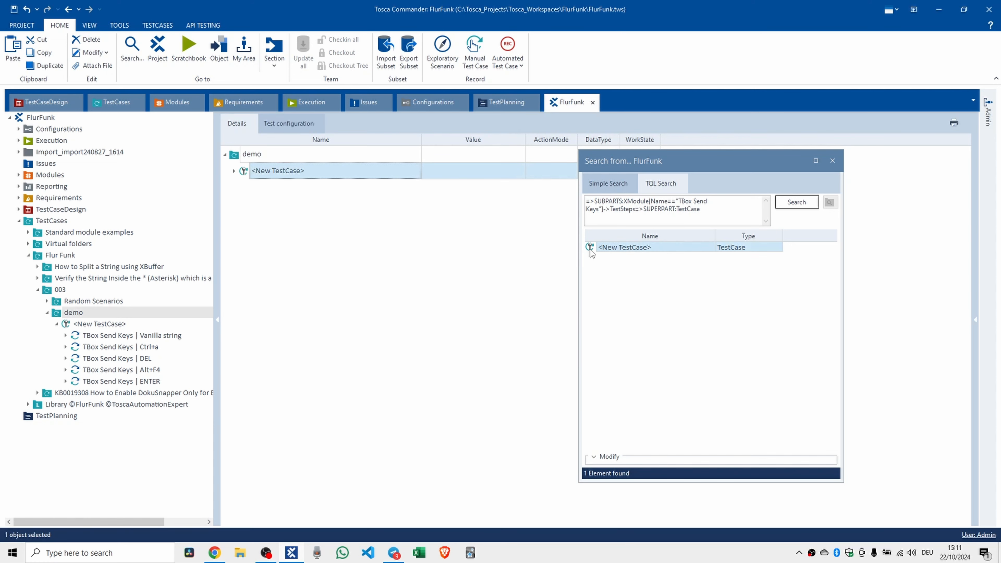
click(234, 171)
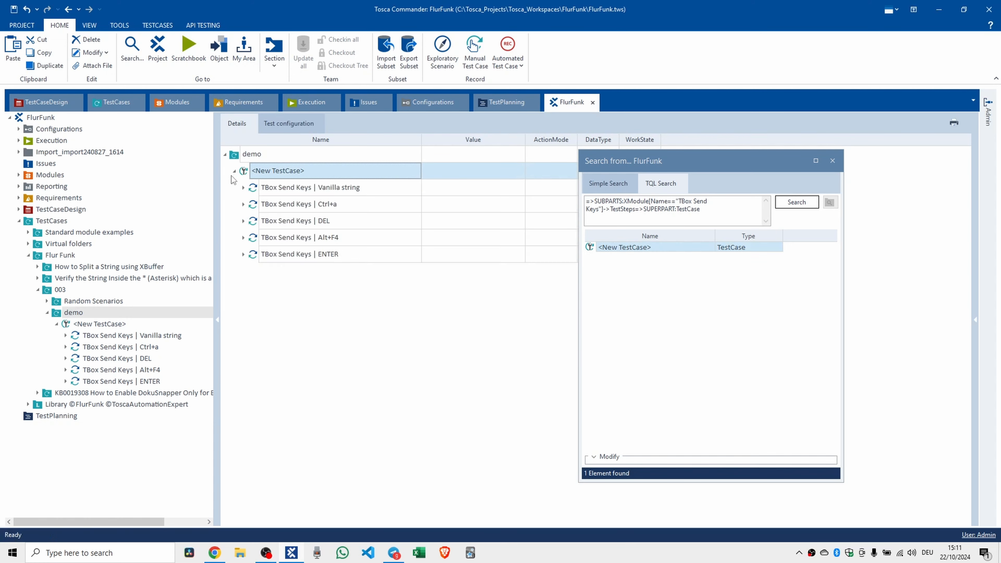
click(243, 188)
click(244, 242)
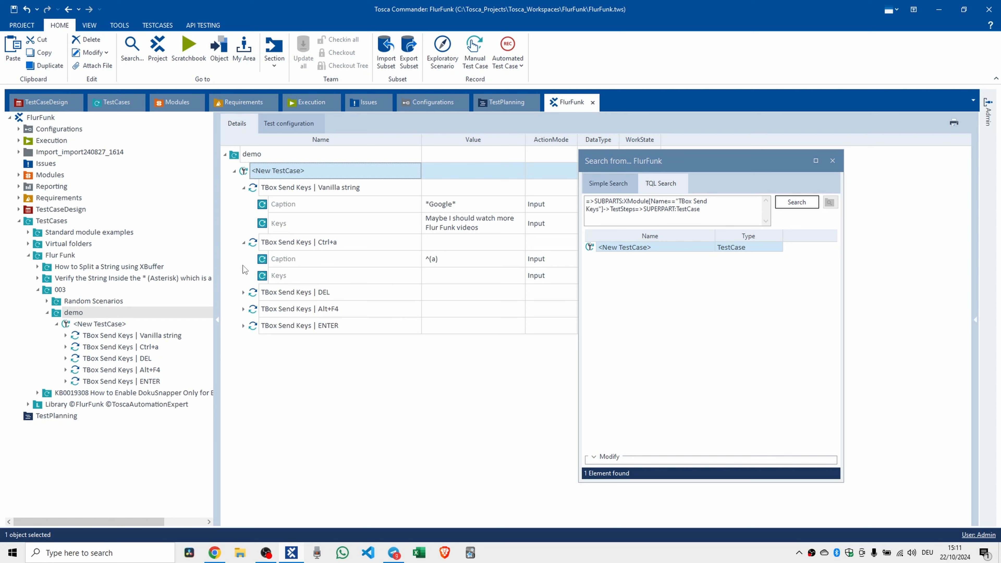
click(243, 293)
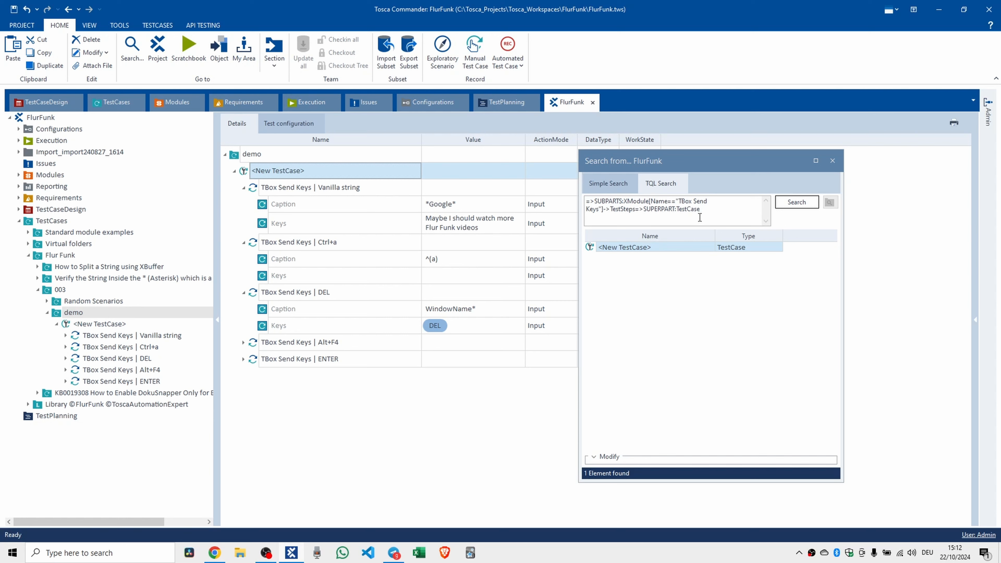
click(592, 248)
double_click(592, 247)
click(833, 204)
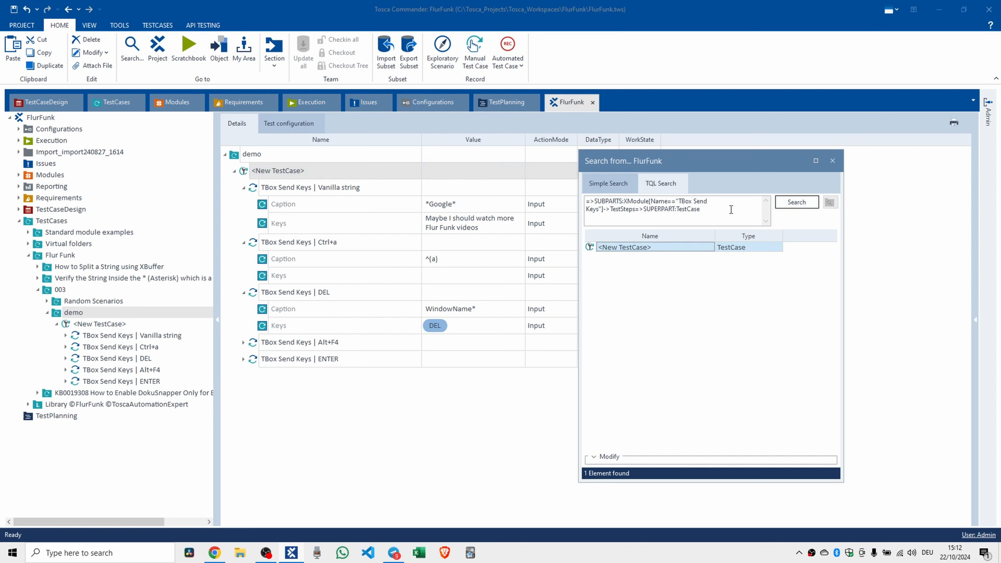
Step: Copy the complete TQL query and close the search window
drag(701, 209, 564, 200)
key(ctrl+c)
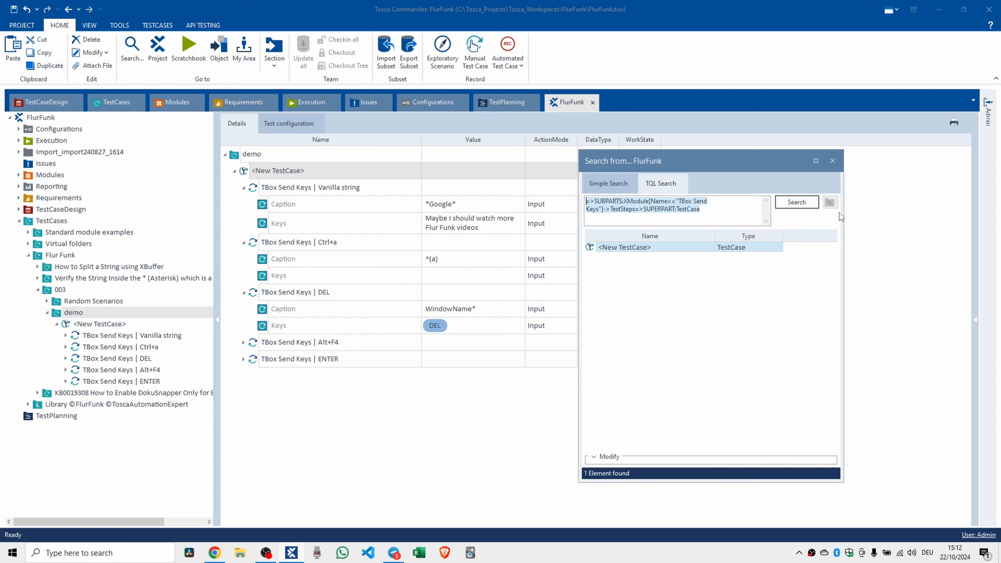
click(835, 165)
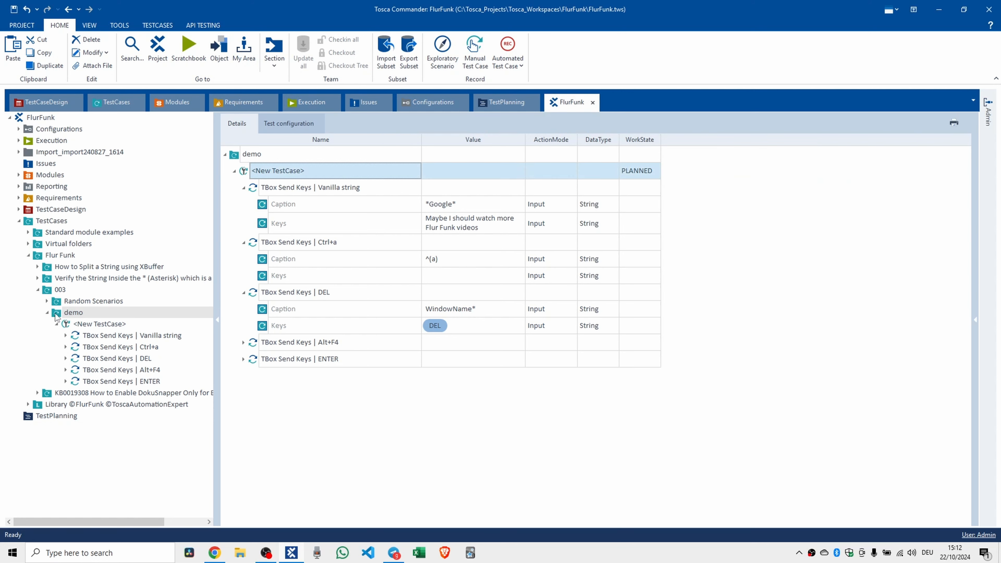
Step: Create a virtual folder inside the TestCases folder and select it
right_click(32, 223)
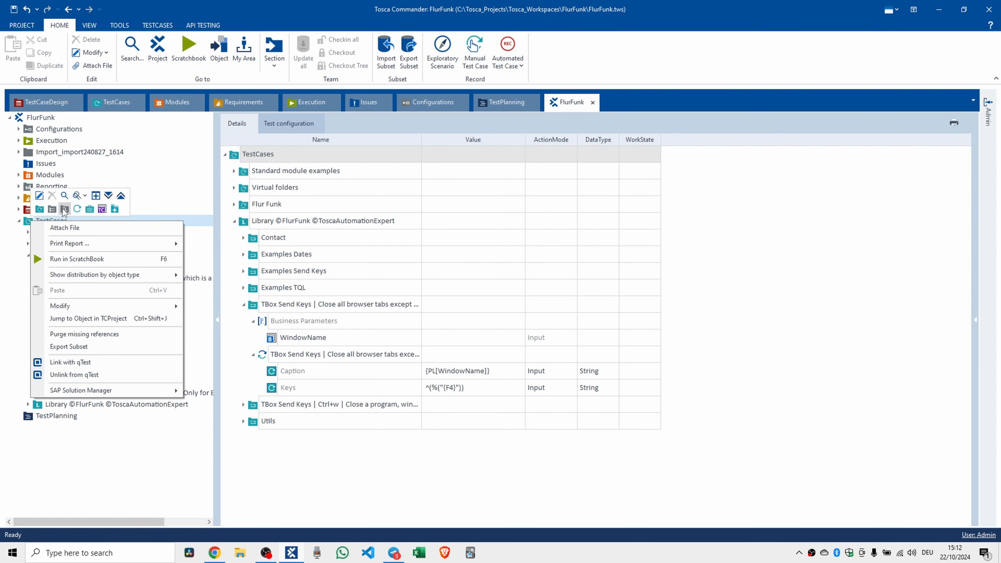
click(65, 209)
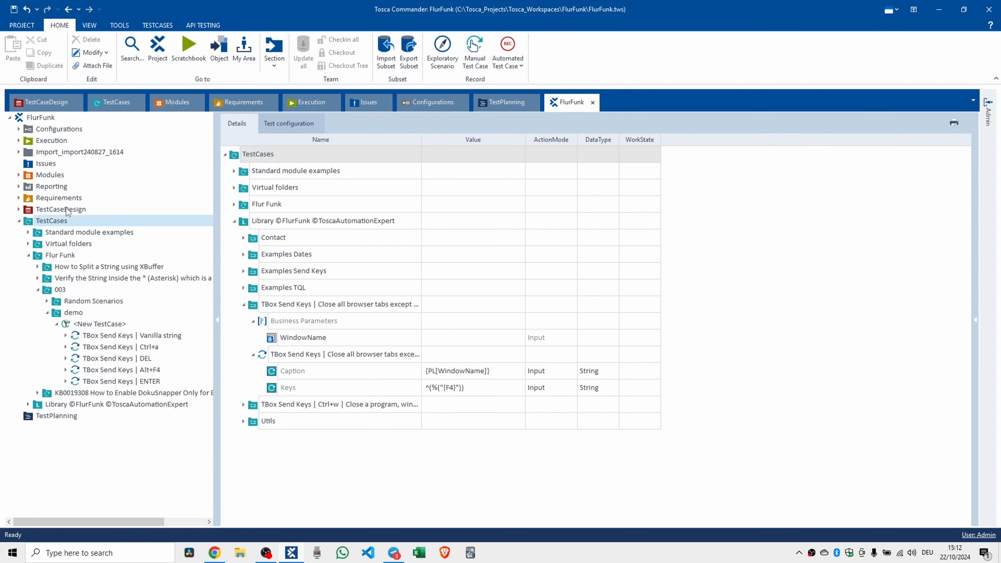
click(38, 418)
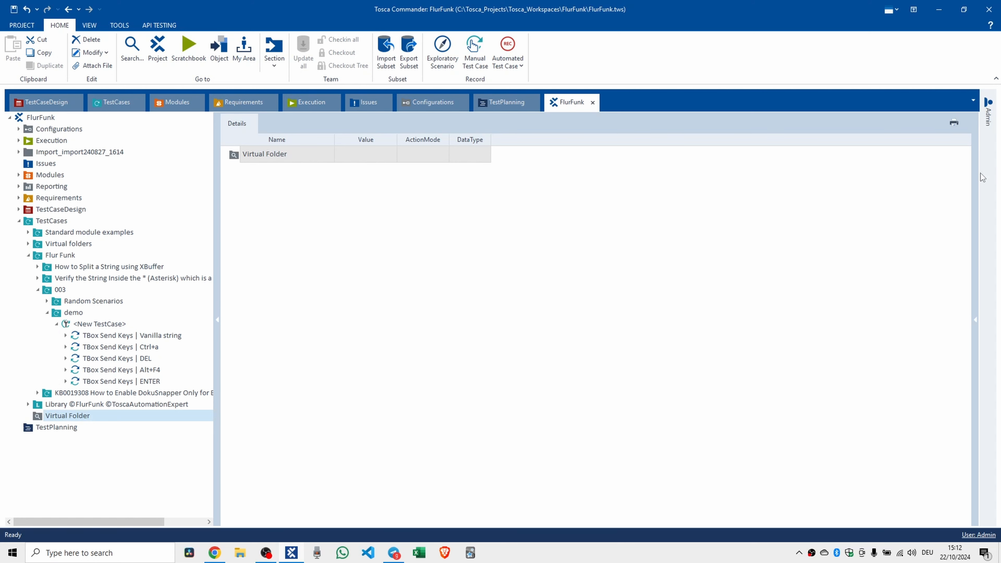
Step: Set the virtual folder's Query property to the copied =>SUBPARTS:XModule[Name=="TBox Send Keys"]->TestSteps=>SUPERPART:TestCase
click(975, 320)
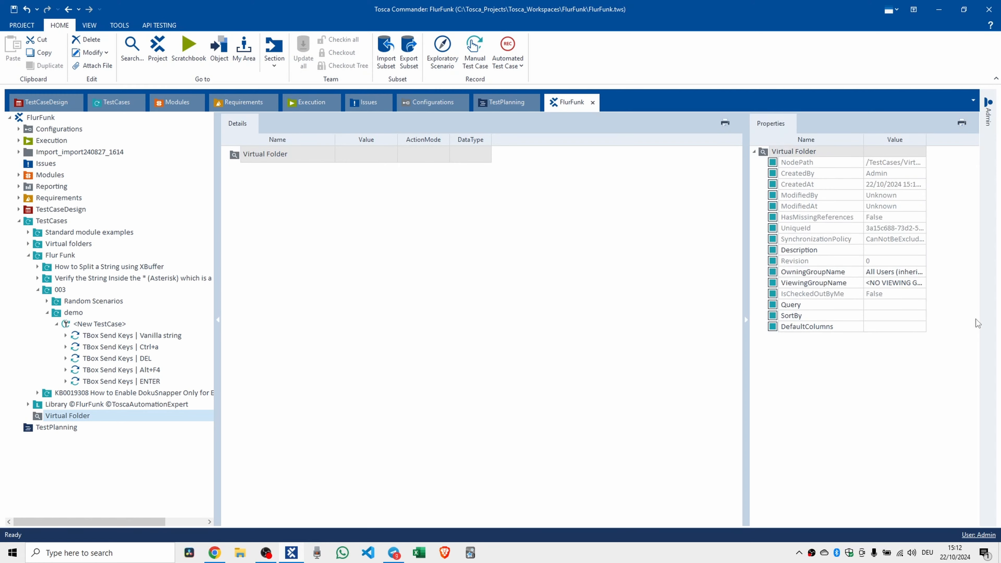
click(884, 306)
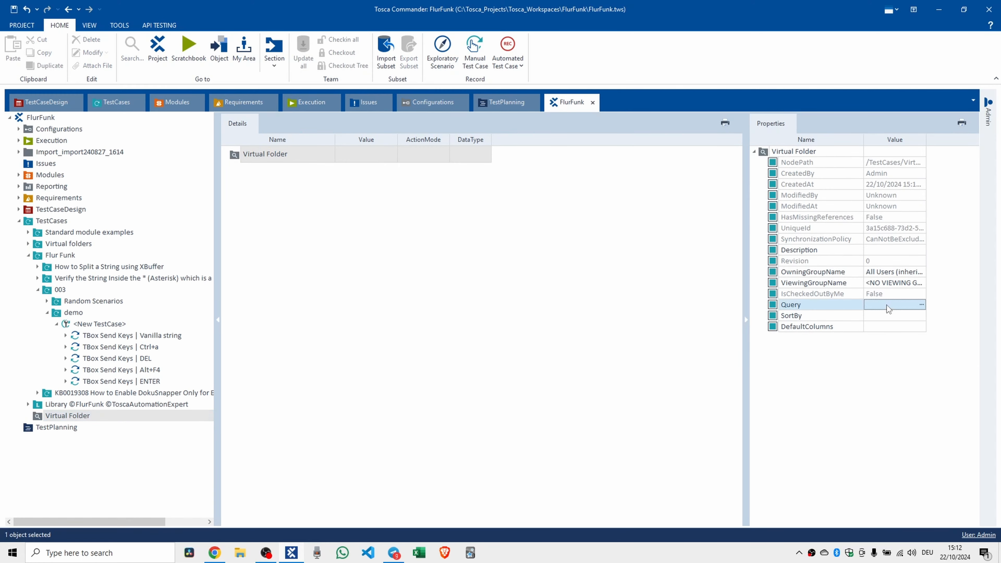
click(921, 304)
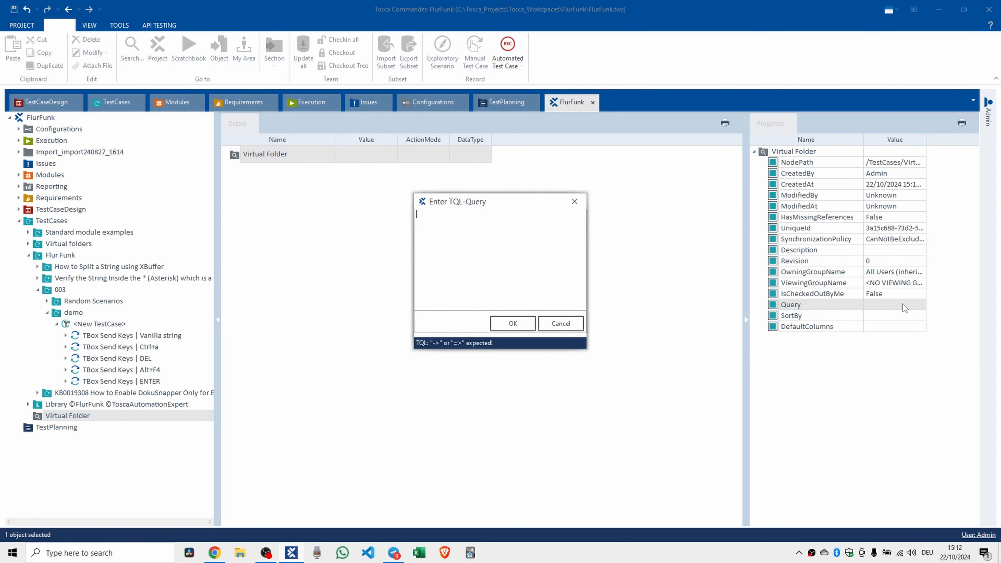
key(ctrl+v)
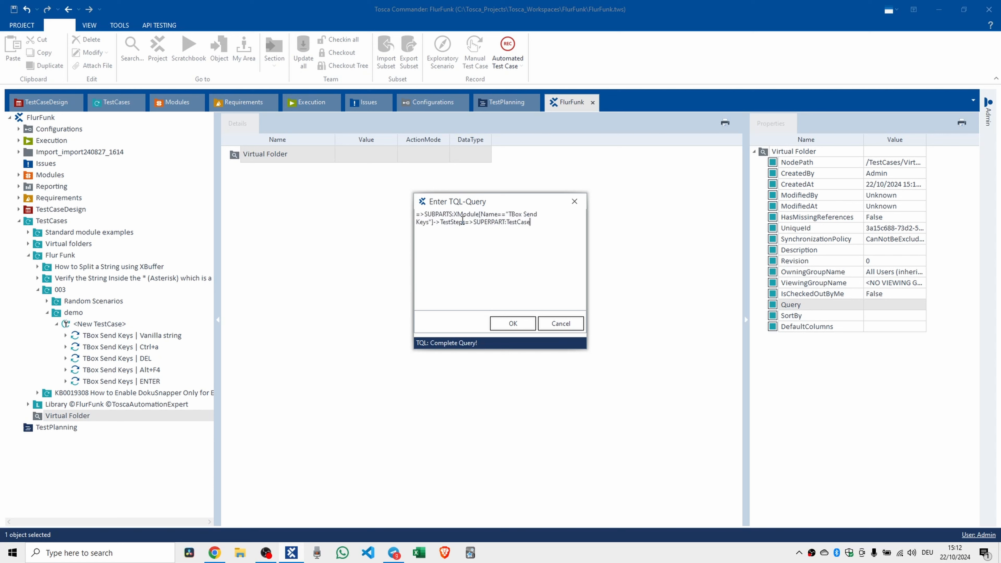
click(515, 324)
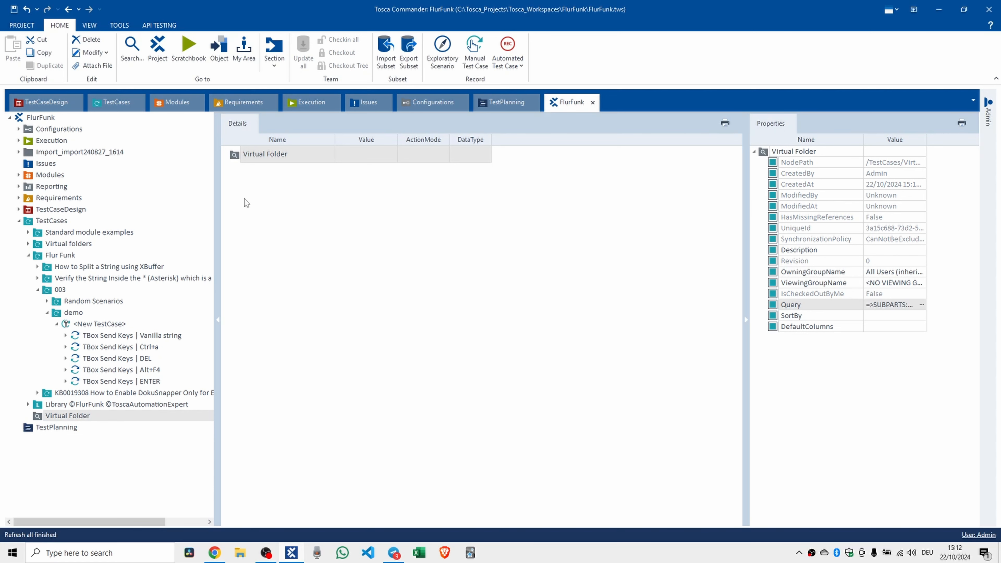
Step: Refresh the virtual folder under TestCases so that its query is evaluated
click(235, 156)
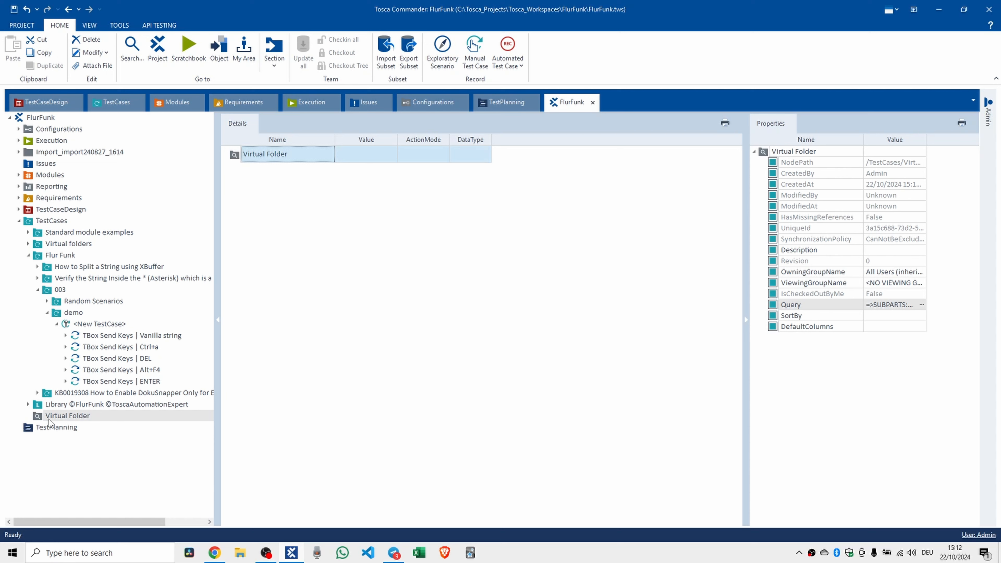
click(39, 416)
right_click(41, 416)
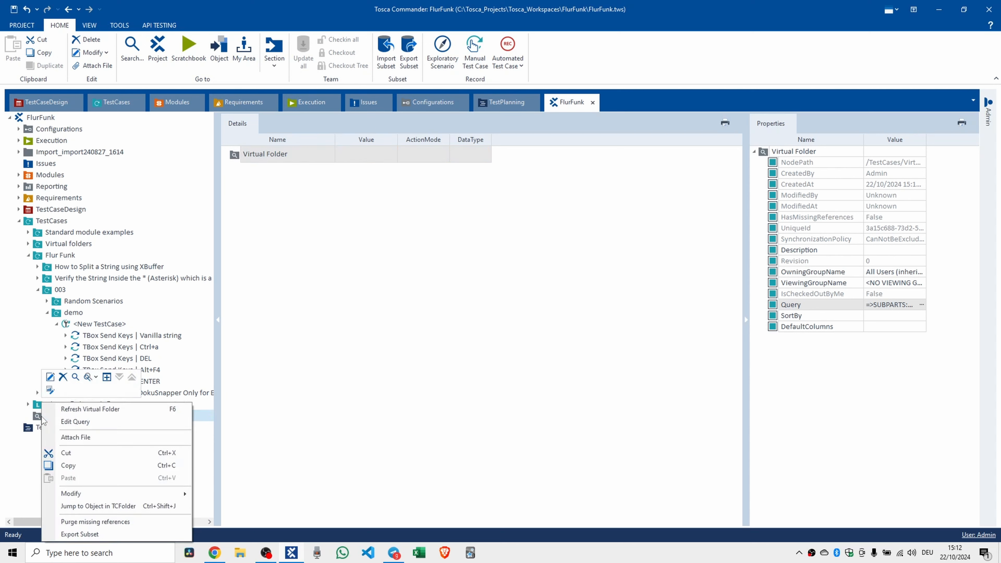
click(91, 411)
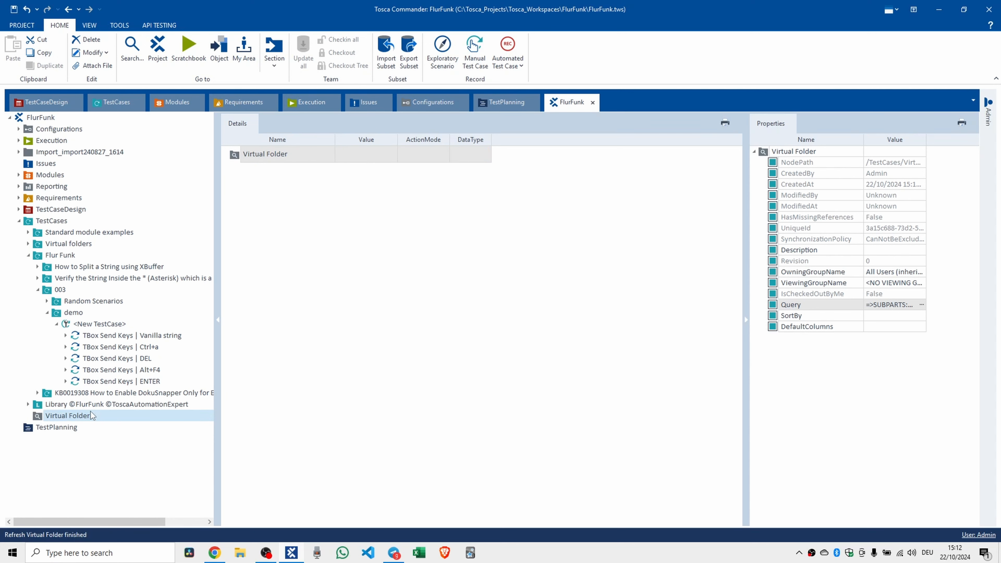
right_click(40, 417)
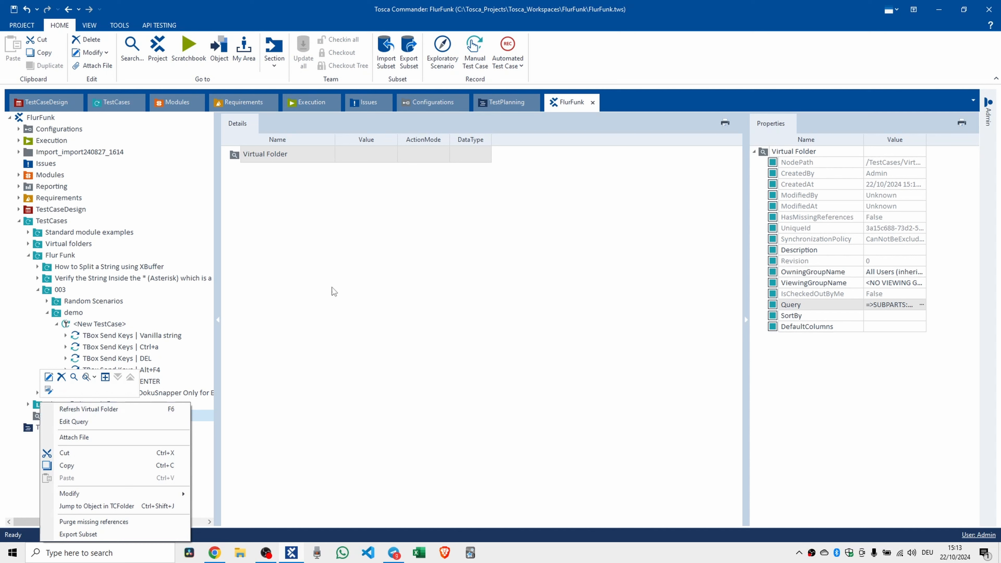
key(Escape)
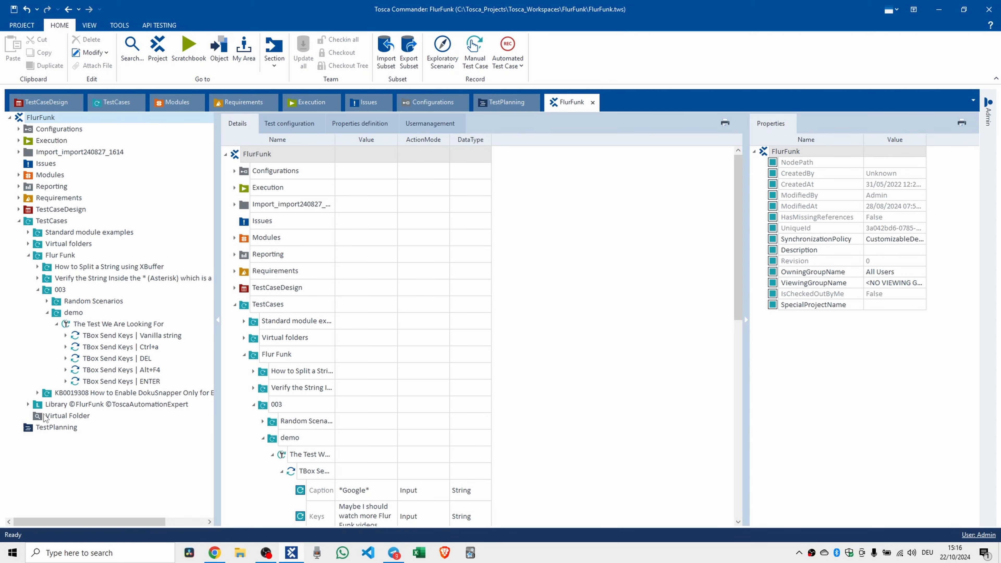
Step: Move the virtual folder into Modules and set its query to =>SUBPARTS:XModule[Name=="TBox Send Keys"]->TestSteps=>SUPERPART:TestCase
drag(67, 415, 32, 176)
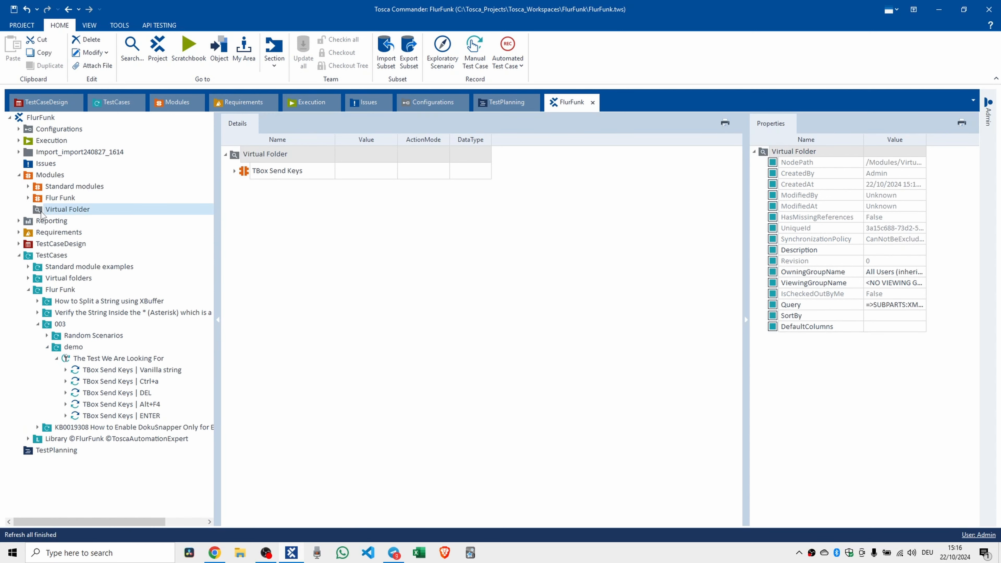
click(234, 170)
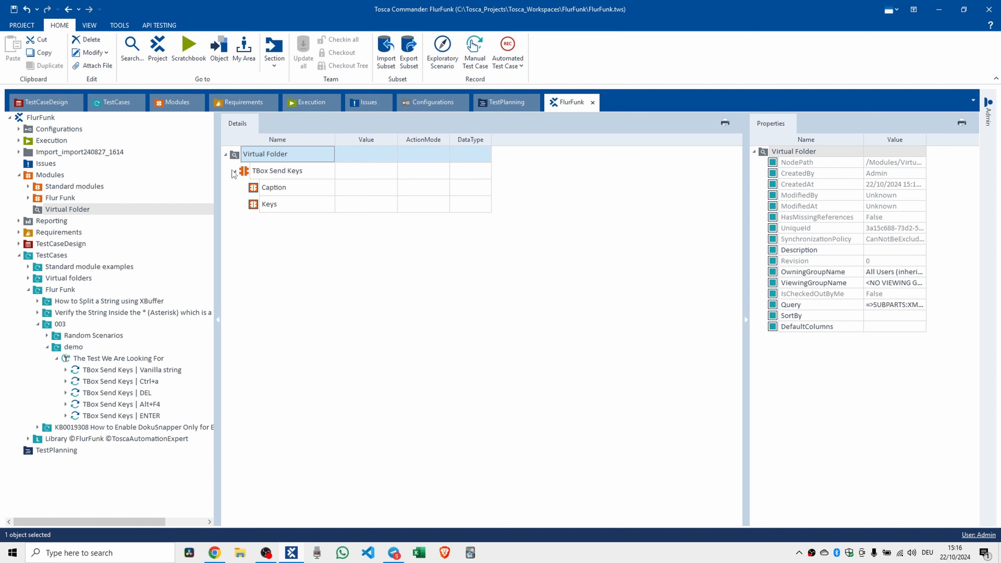
right_click(241, 158)
click(289, 174)
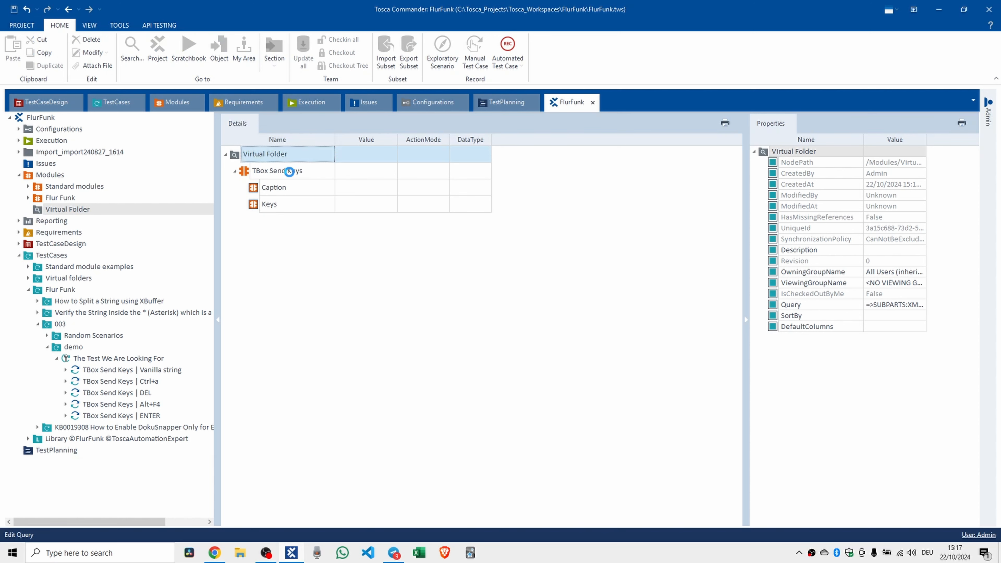
key(ctrl+v)
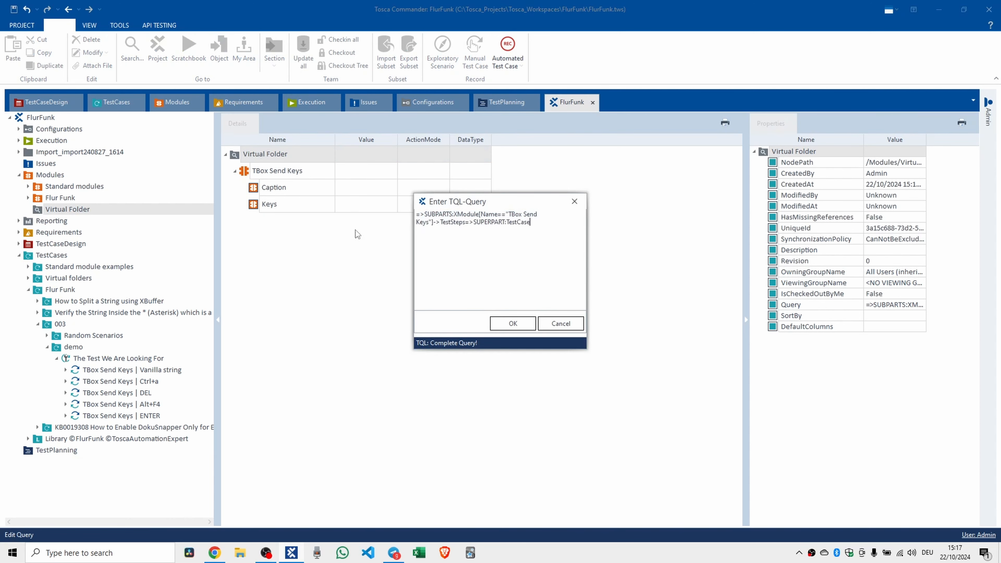
click(512, 323)
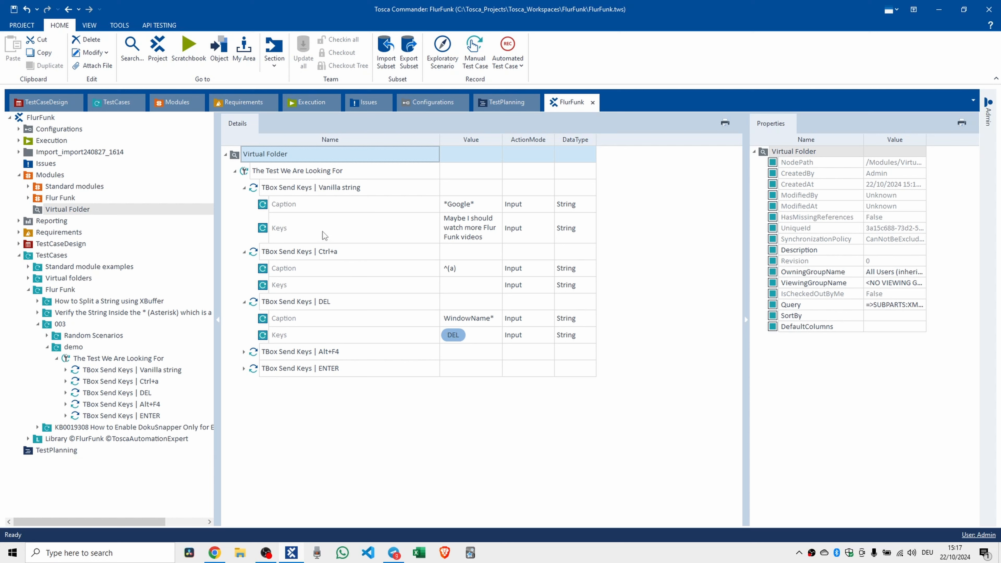
Step: Select "The Test We Are Looking For" in the virtual folder's details and collapse its Vanilla string, Ctrl+a and DEL steps
click(280, 173)
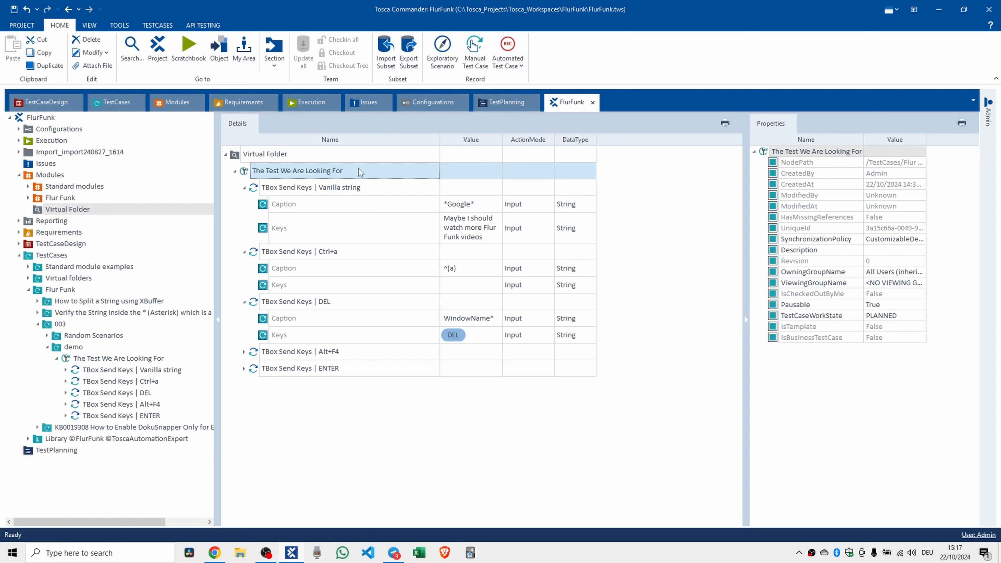
click(244, 188)
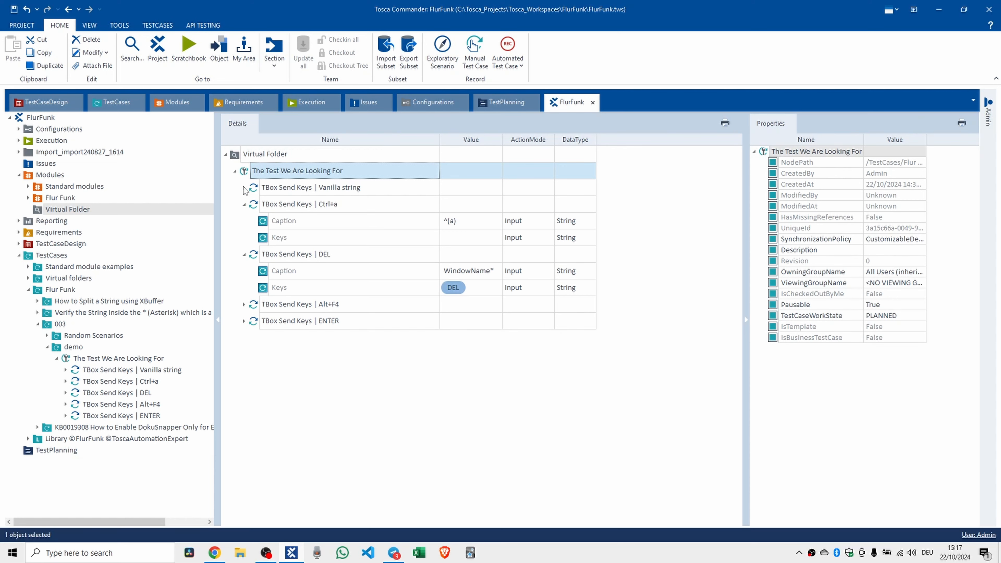
click(244, 204)
click(244, 220)
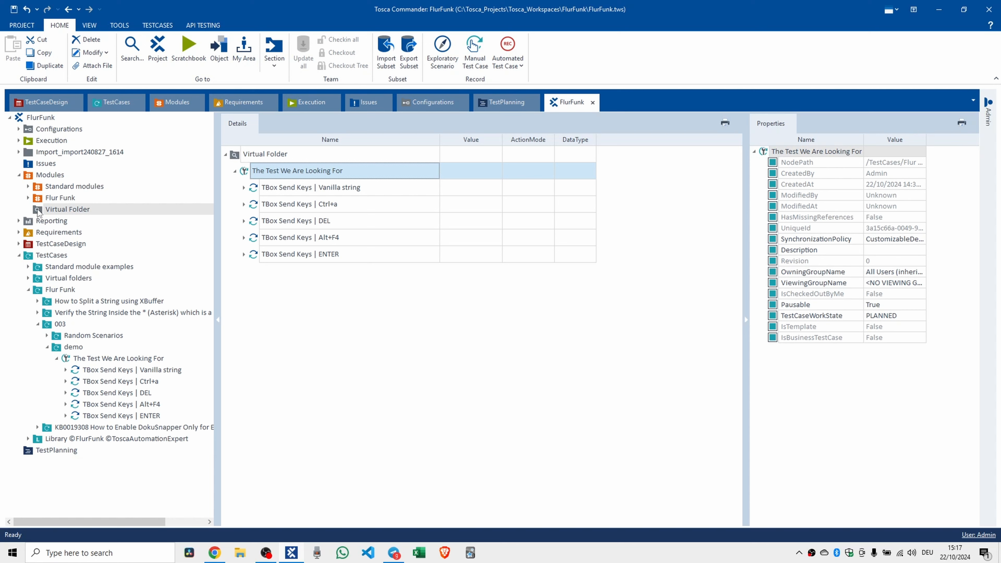
Step: Reopen the TQL query of the virtual folder under Modules, review it and accept it without changes
click(46, 198)
right_click(45, 209)
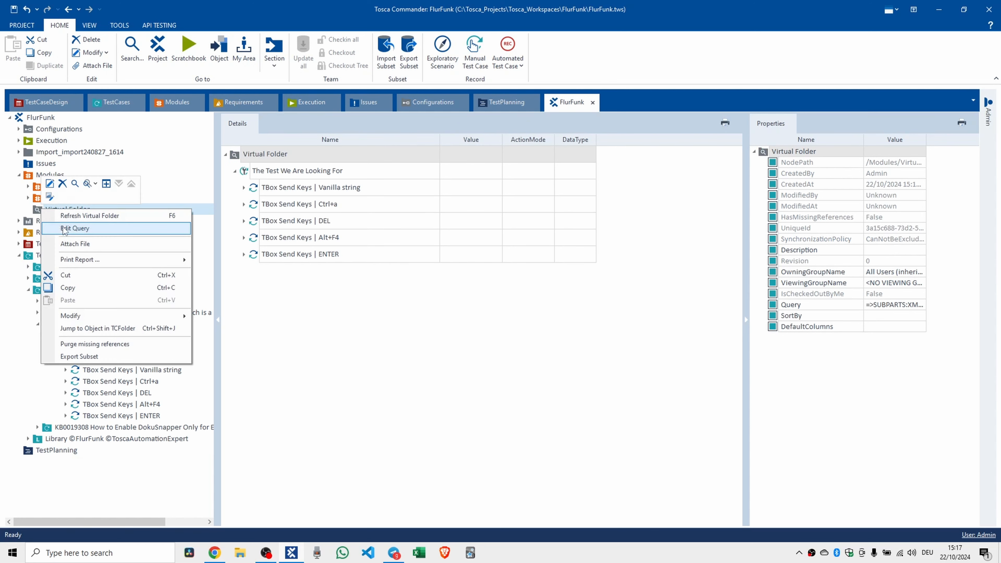
click(66, 227)
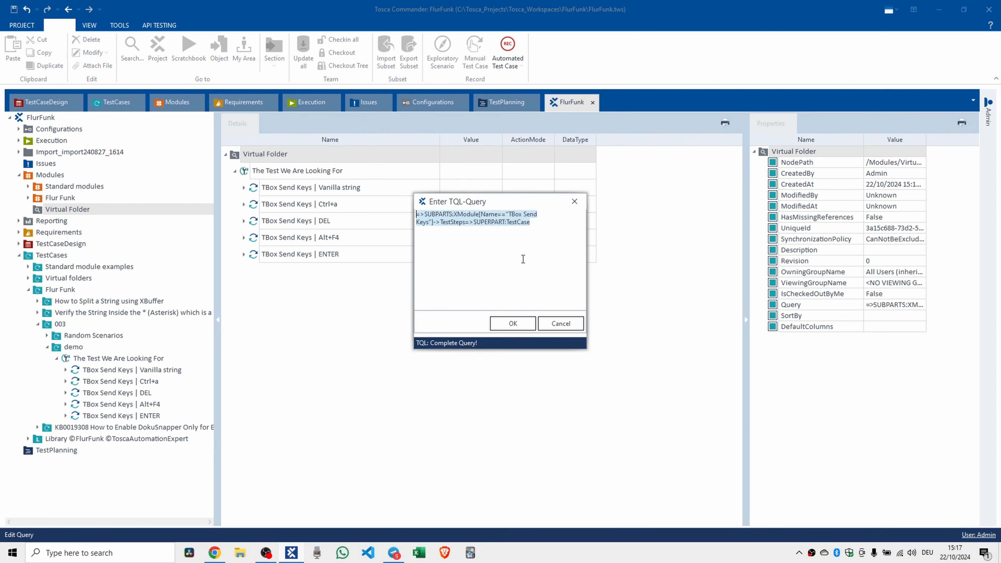
click(513, 322)
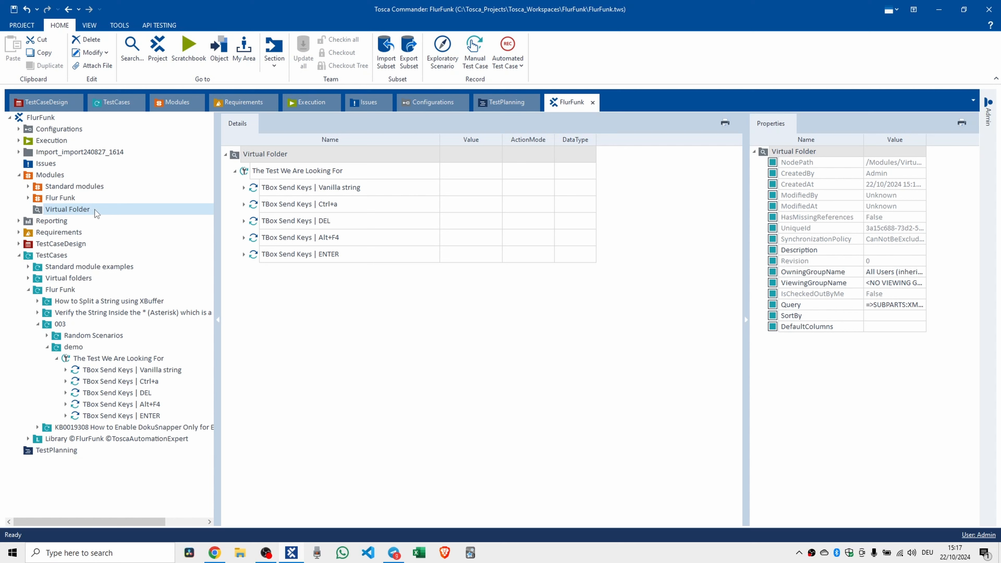
Step: Rename the virtual folder as "Virtual Folder - TBox Send Key Examples"
right_click(84, 210)
click(73, 207)
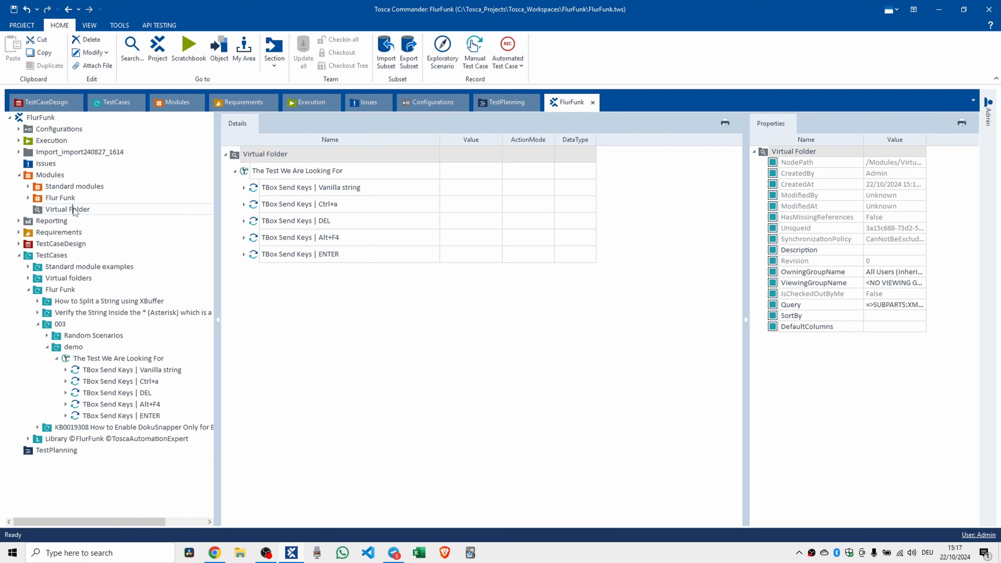
click(109, 209)
text(- TBox Send Key Examples)
key(Return)
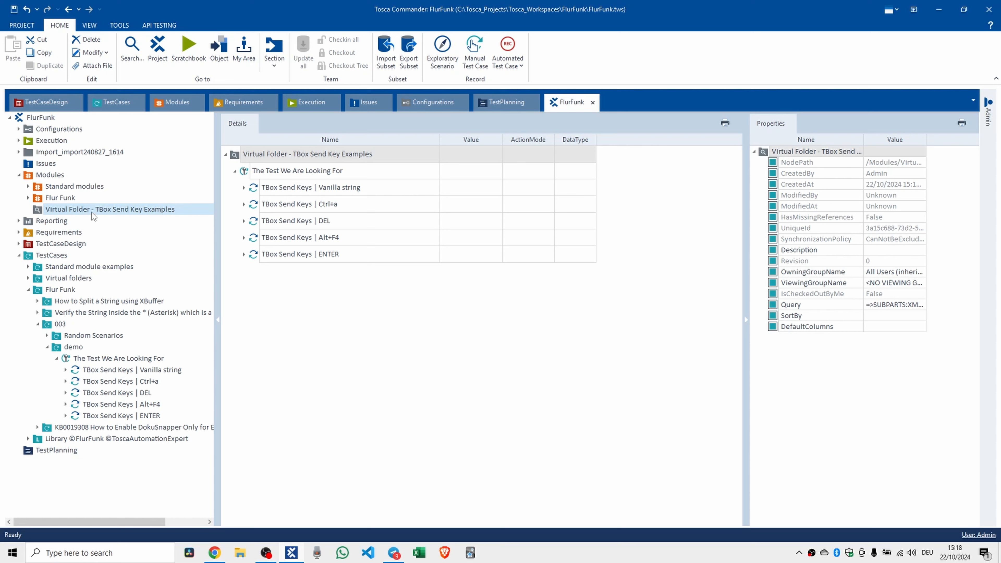
Step: Refresh "Virtual Folder - TBox Send Key Examples" under Modules twice
right_click(52, 211)
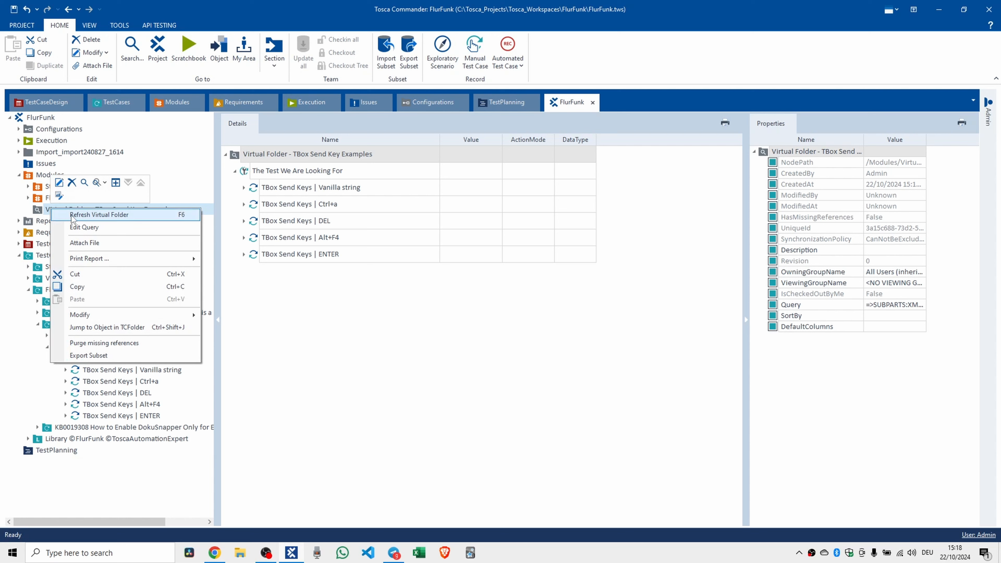
click(85, 215)
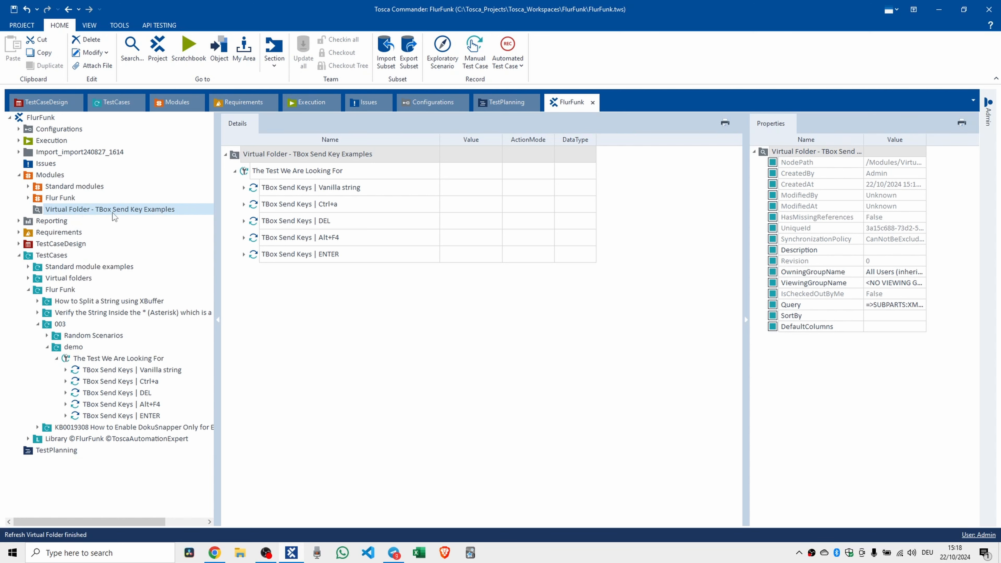
right_click(42, 211)
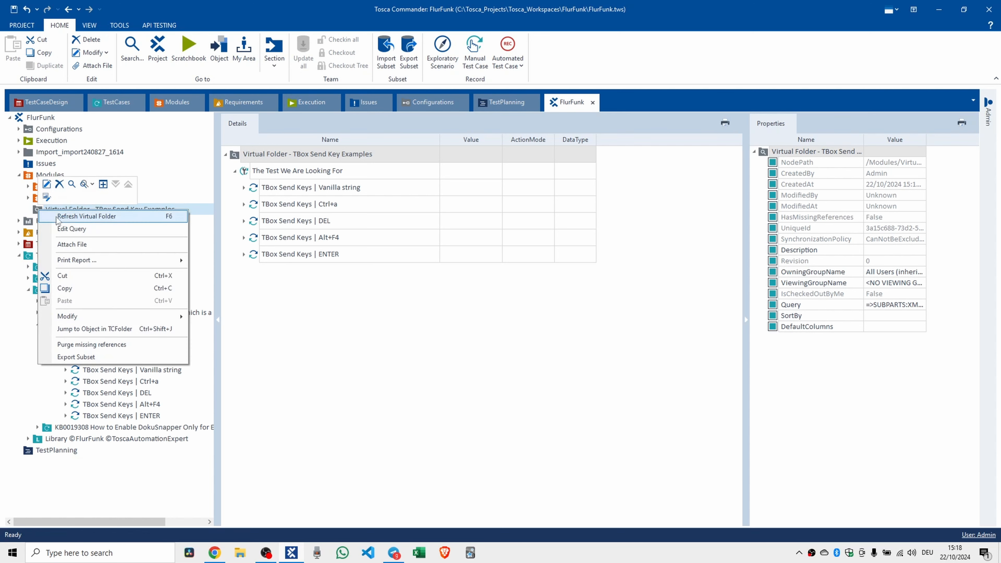
click(83, 217)
Step: Run the TQL search =>SUBPARTS:XTestStep from the demo folder and move the search window clear of the project tree and test step names
key(alt+Tab)
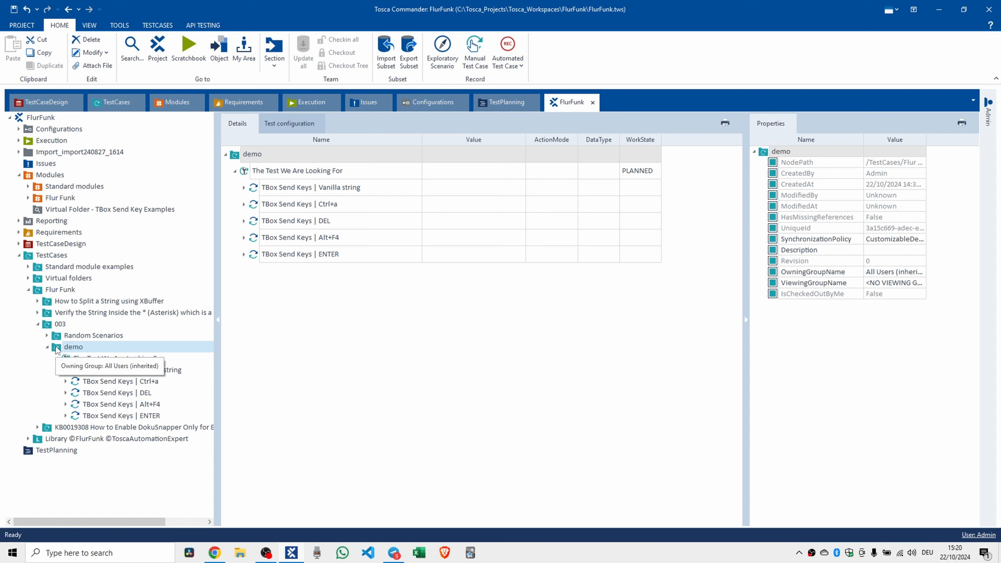
click(132, 48)
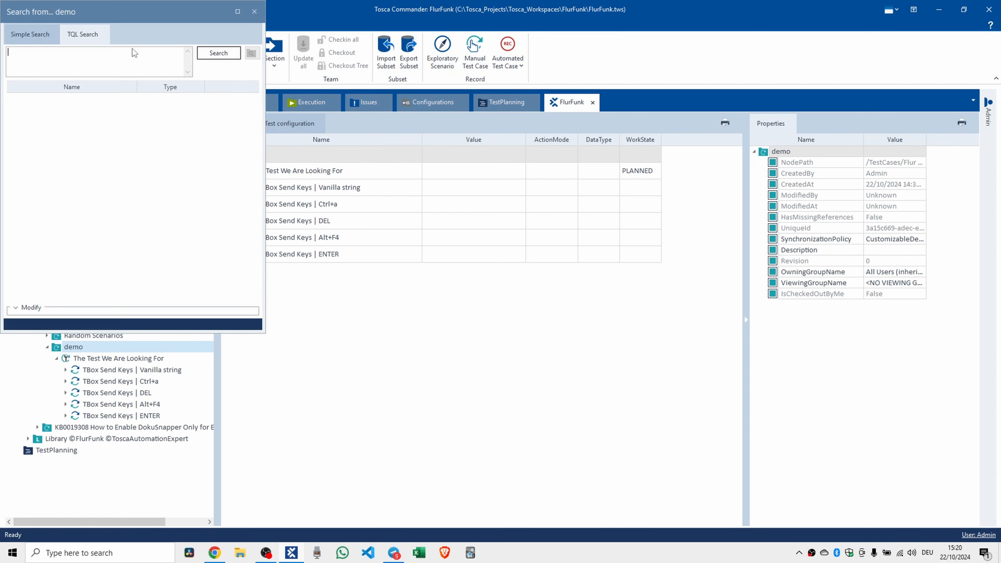
click(82, 34)
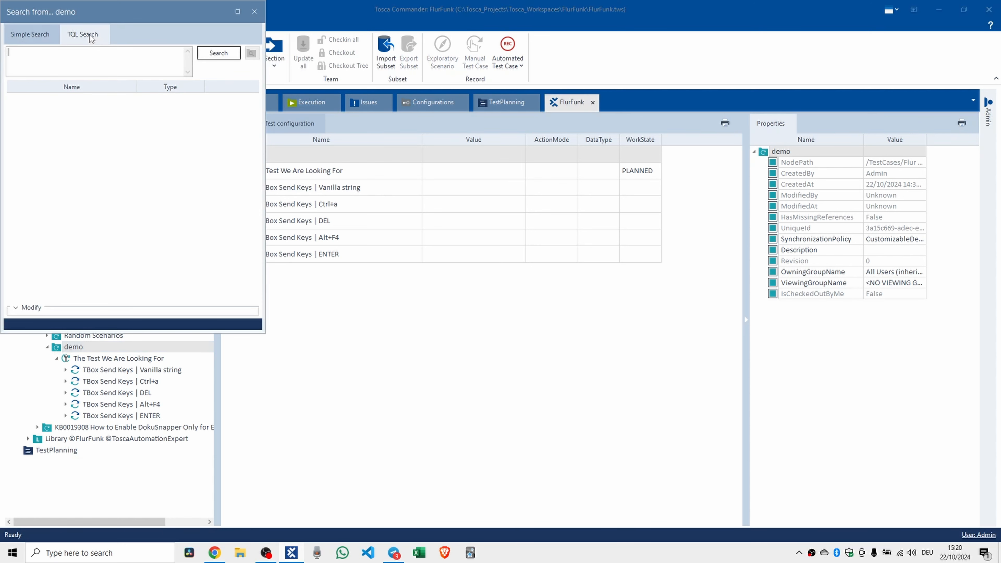
text(=>SUBPARTS:XTestStep)
click(222, 56)
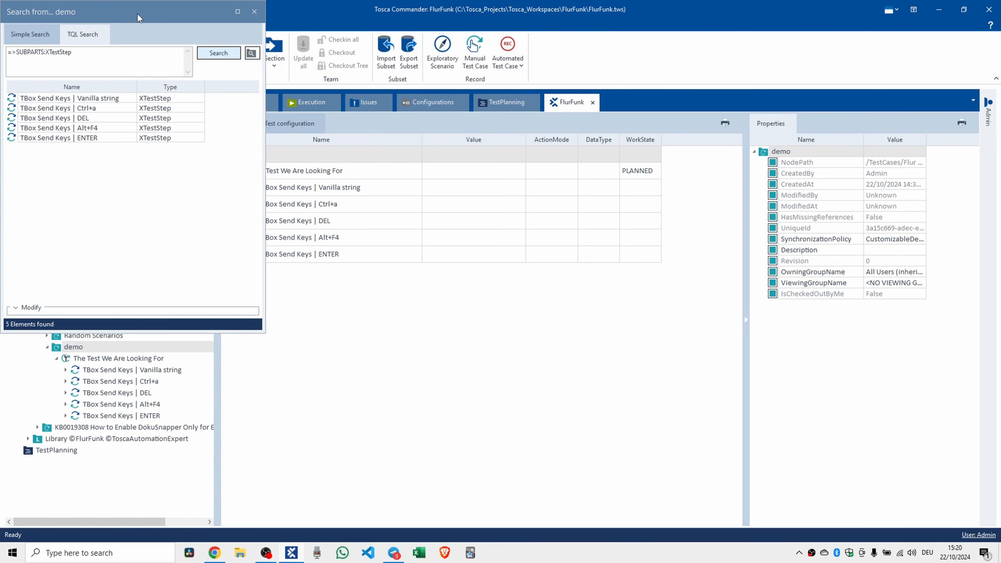
drag(35, 12, 498, 160)
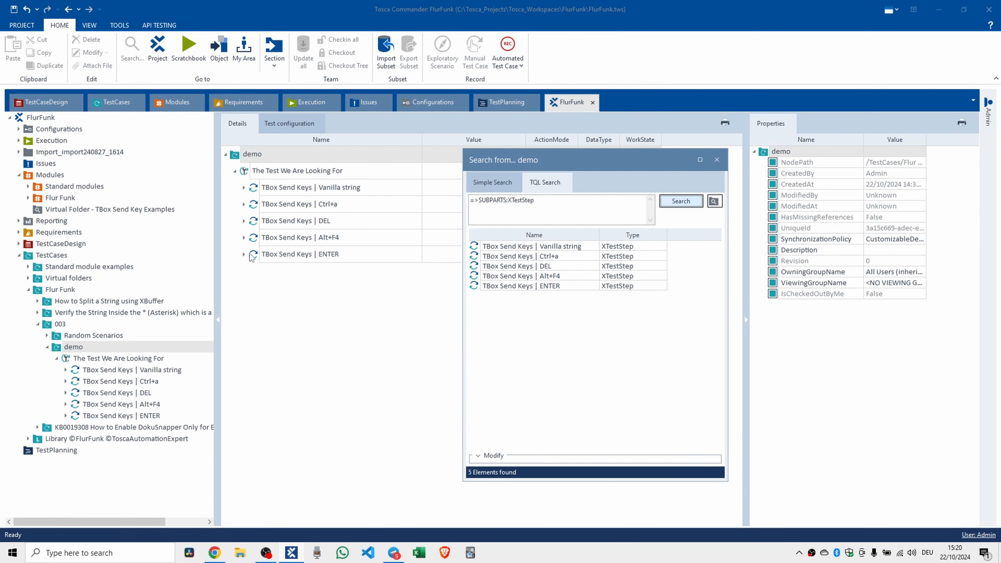